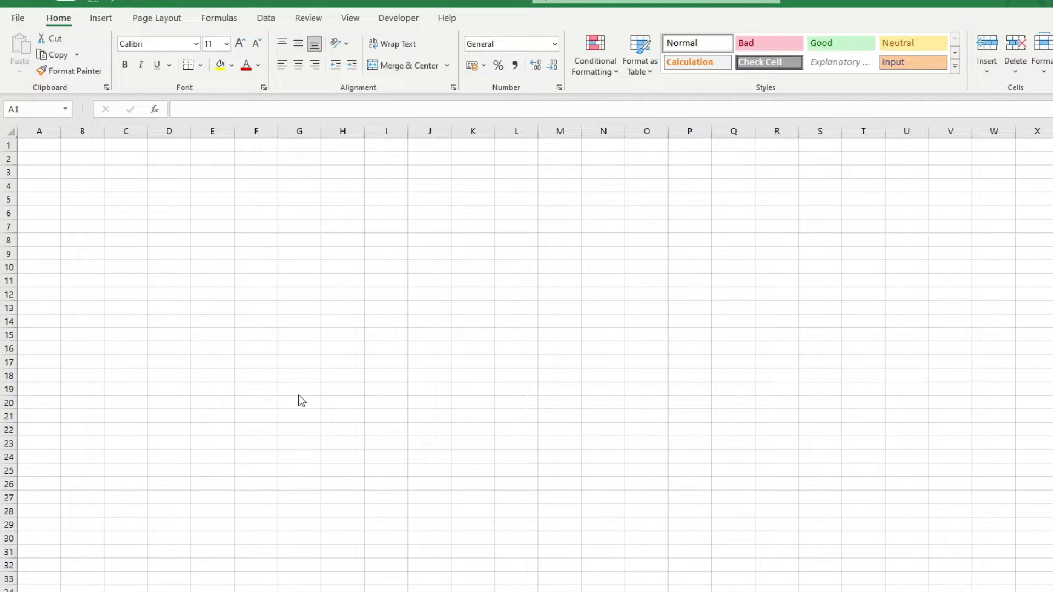
- Give A1 a List validation with the source Apple,Oranges,Bananas
{"action": "left_click", "coordinate": [37, 148]}
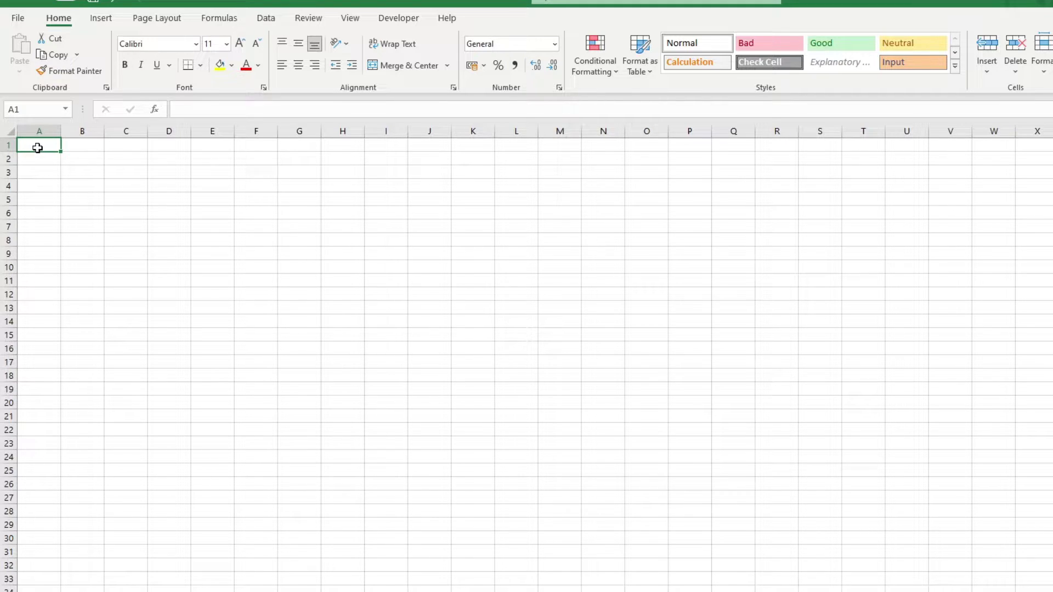
{"action": "left_click", "coordinate": [264, 19]}
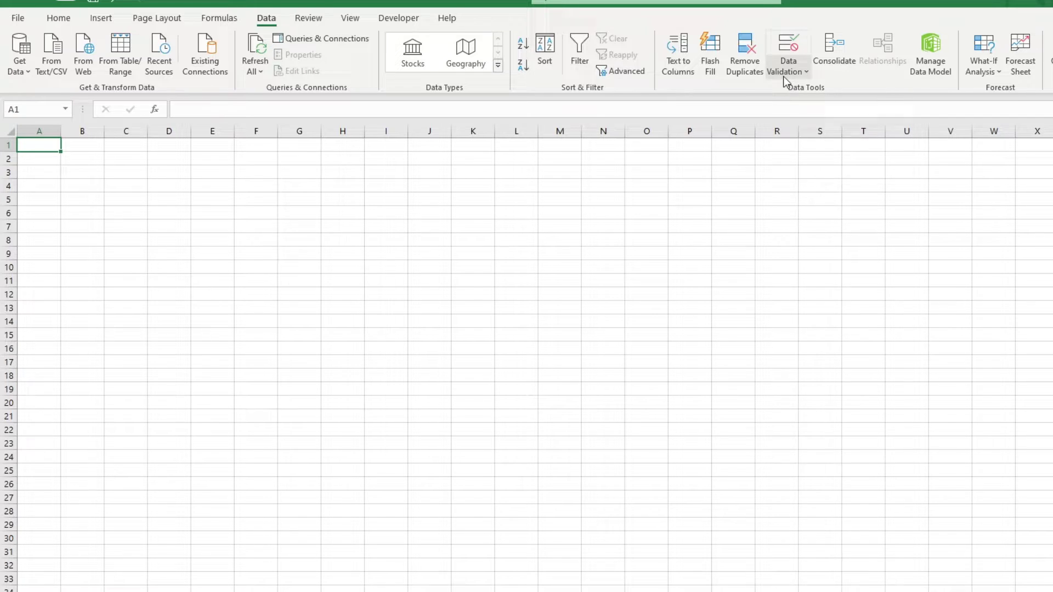
{"action": "left_click", "coordinate": [784, 75]}
{"action": "left_click", "coordinate": [789, 89]}
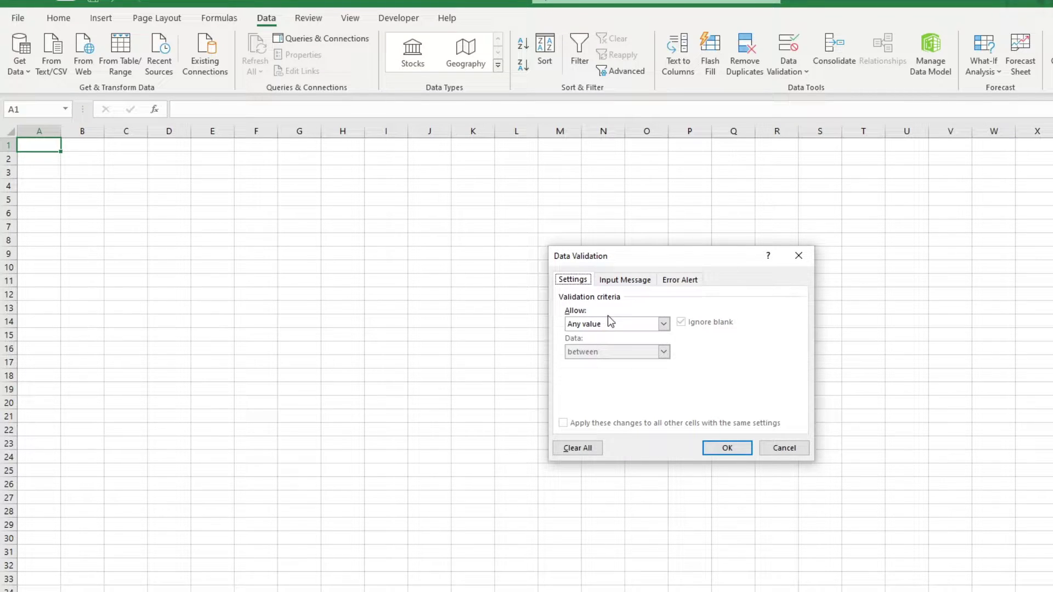
{"action": "left_click", "coordinate": [664, 323]}
{"action": "left_click", "coordinate": [637, 363]}
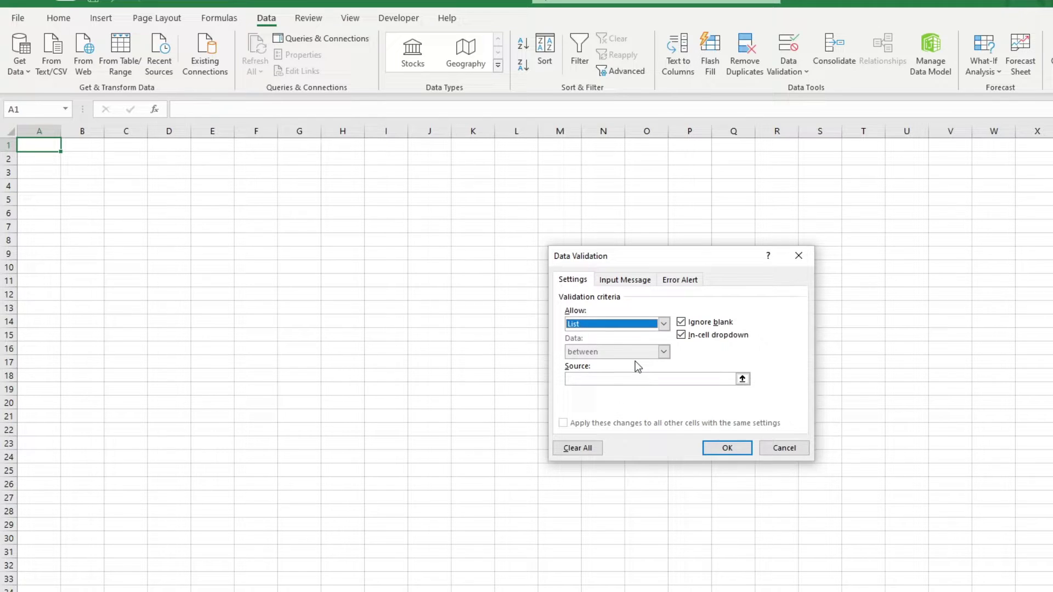
{"action": "left_click", "coordinate": [589, 378]}
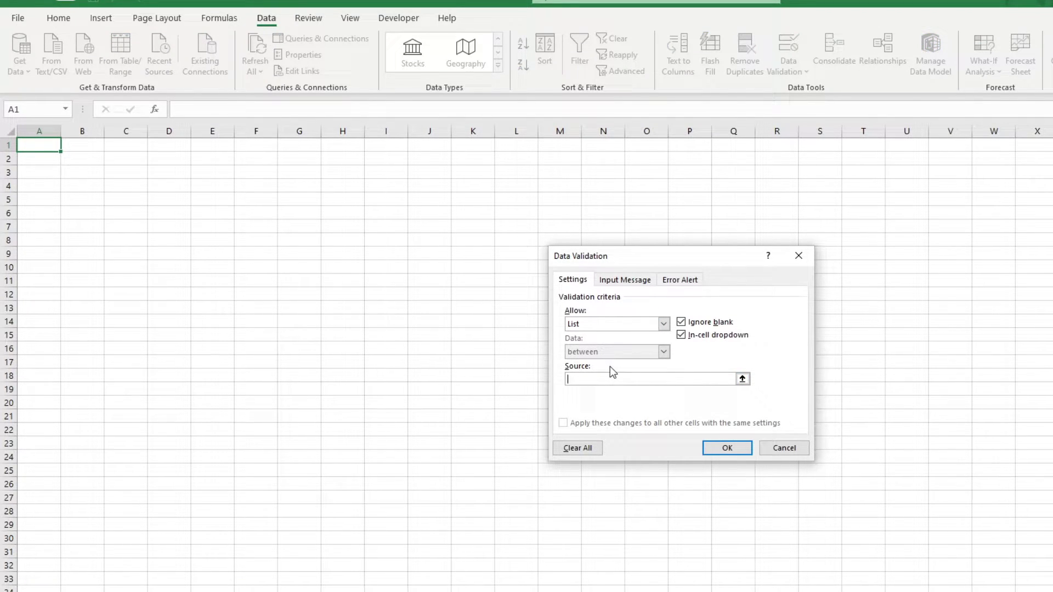
{"action": "type", "text": "Apple,Oranges,Bananas"}
{"action": "left_click", "coordinate": [622, 379]}
{"action": "left_click", "coordinate": [710, 448]}
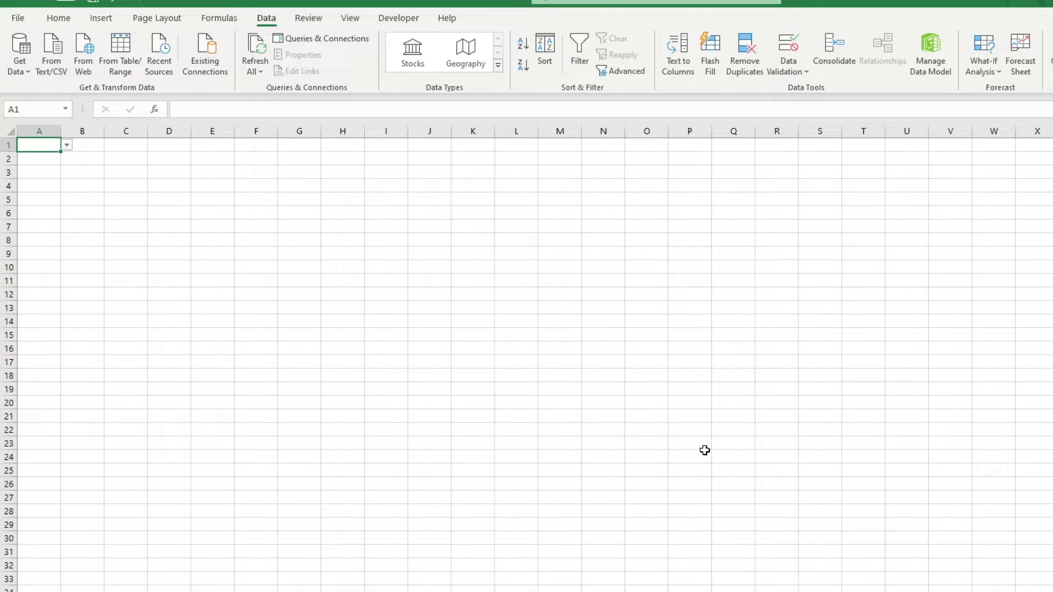
- After checking A1's choices, give C2 a List drop-down sourced from A2:A6 and test it
{"action": "left_click", "coordinate": [67, 146]}
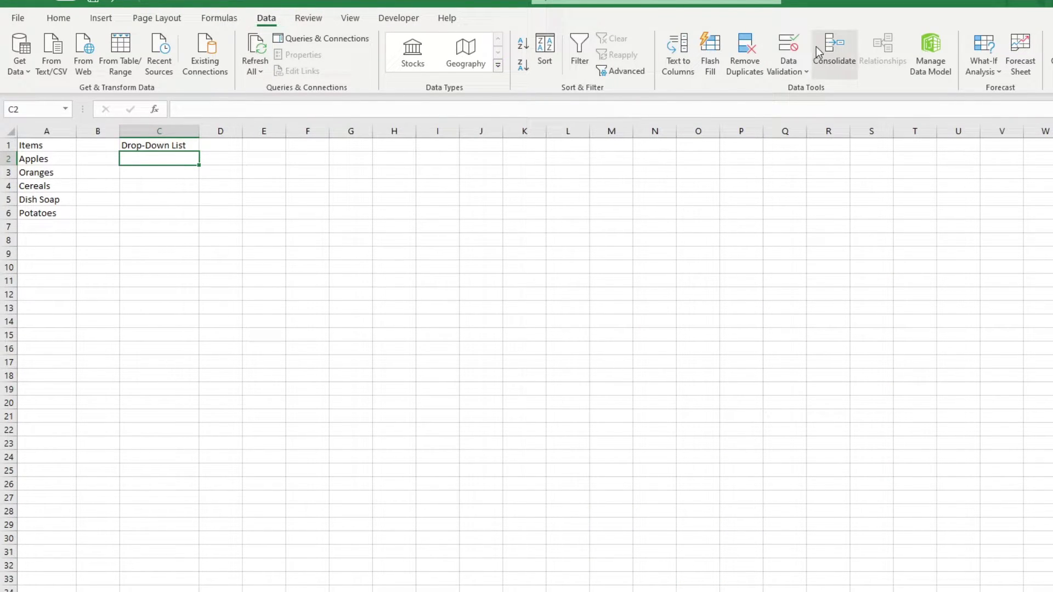
{"action": "left_click", "coordinate": [793, 67]}
{"action": "left_click", "coordinate": [795, 89]}
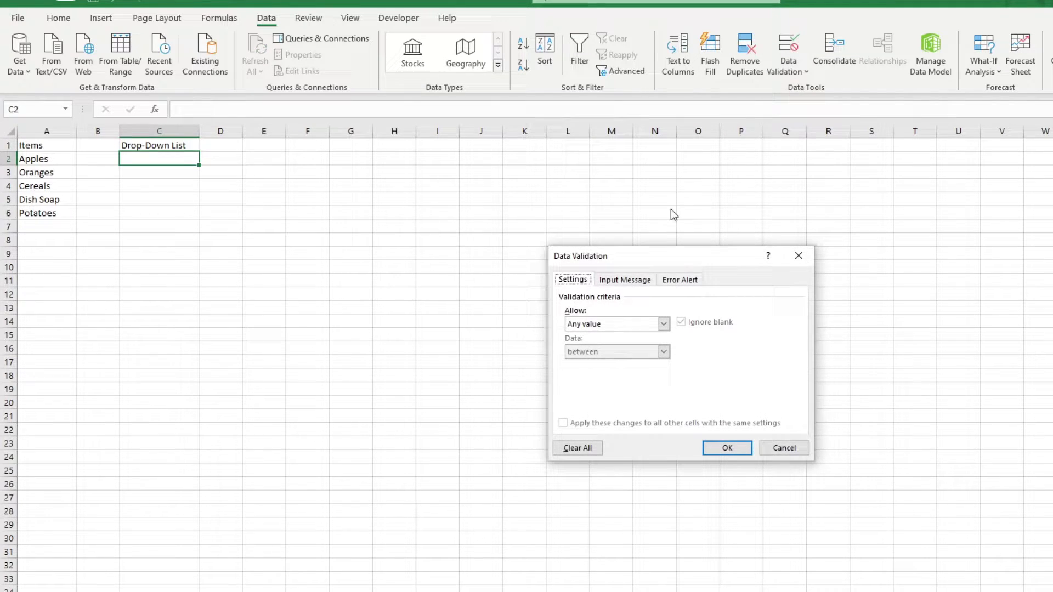
{"action": "left_click", "coordinate": [663, 324]}
{"action": "left_click", "coordinate": [642, 362]}
{"action": "left_click", "coordinate": [634, 378]}
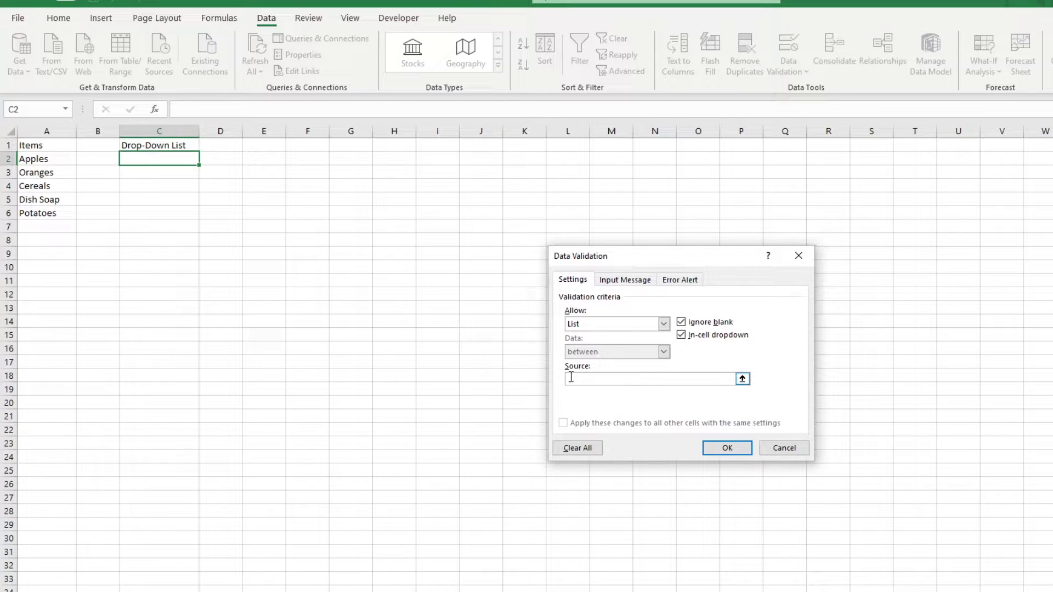
{"action": "left_click_drag", "start_coordinate": [39, 161], "coordinate": [42, 211]}
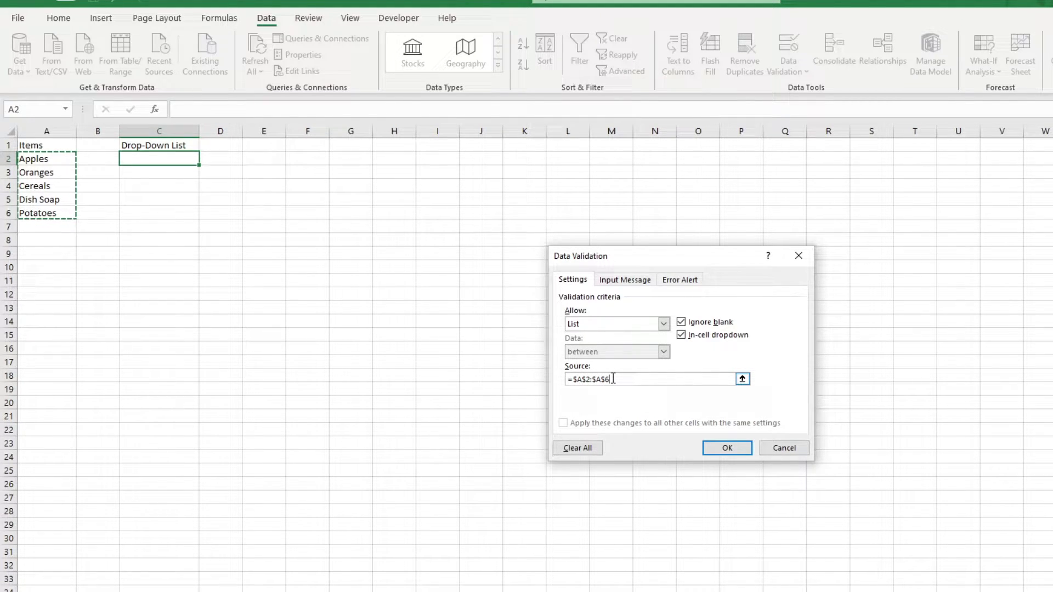
{"action": "left_click", "coordinate": [714, 448]}
{"action": "left_click", "coordinate": [205, 160]}
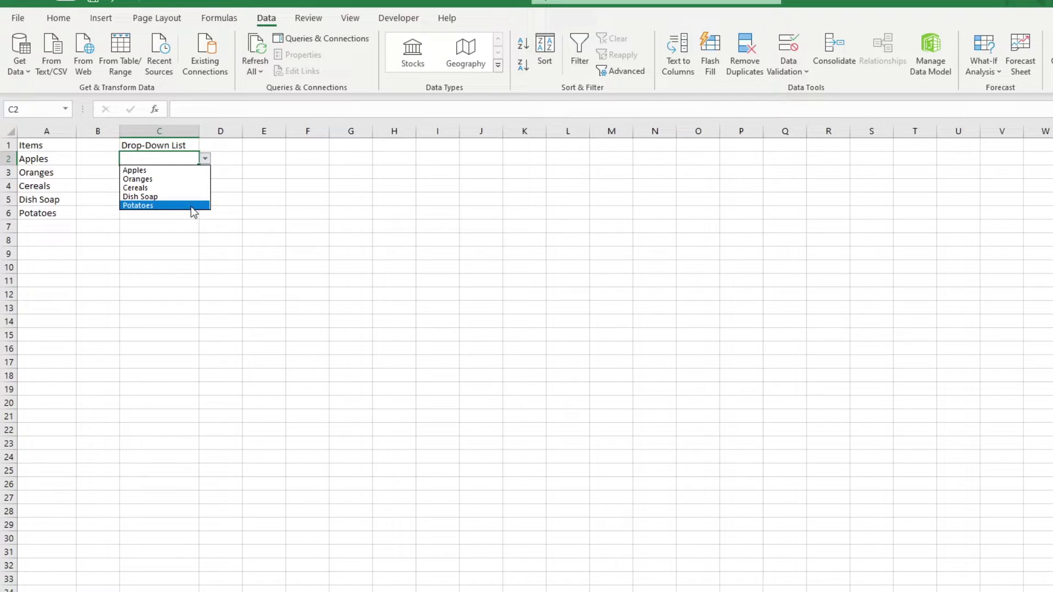
- Enter Beef in A7 and Pork in A8 below the items
{"action": "left_click", "coordinate": [188, 223]}
{"action": "left_click", "coordinate": [68, 229]}
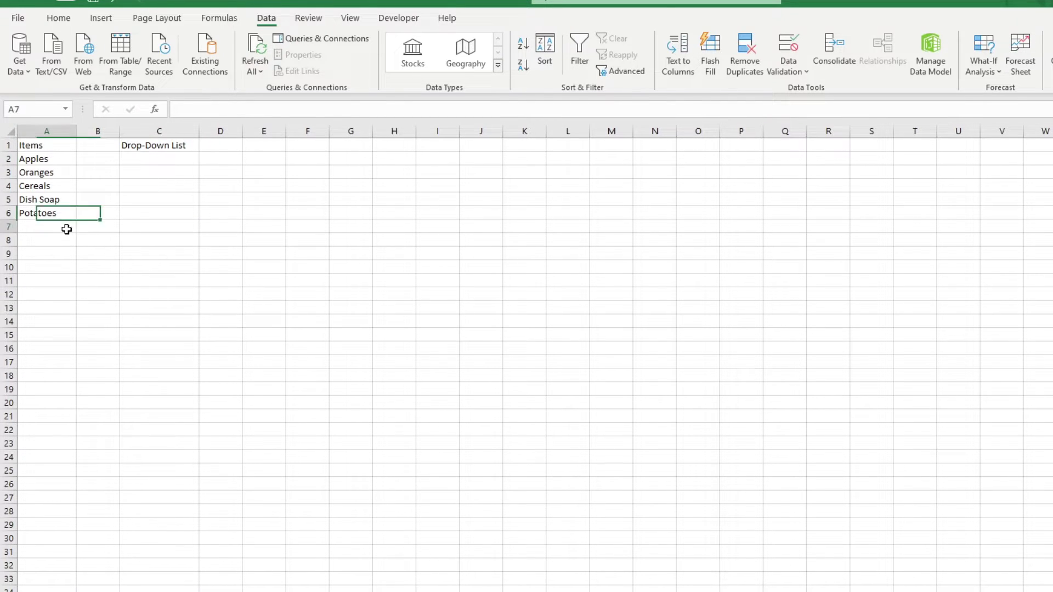
{"action": "type", "text": "Beef"}
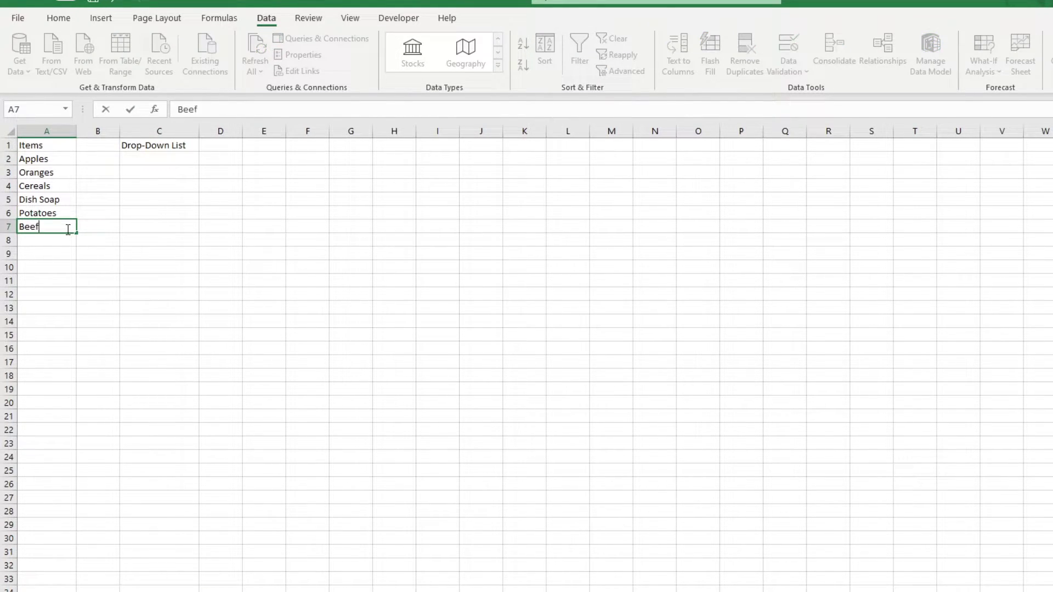
{"action": "key", "text": "Return"}
{"action": "type", "text": "Pork"}
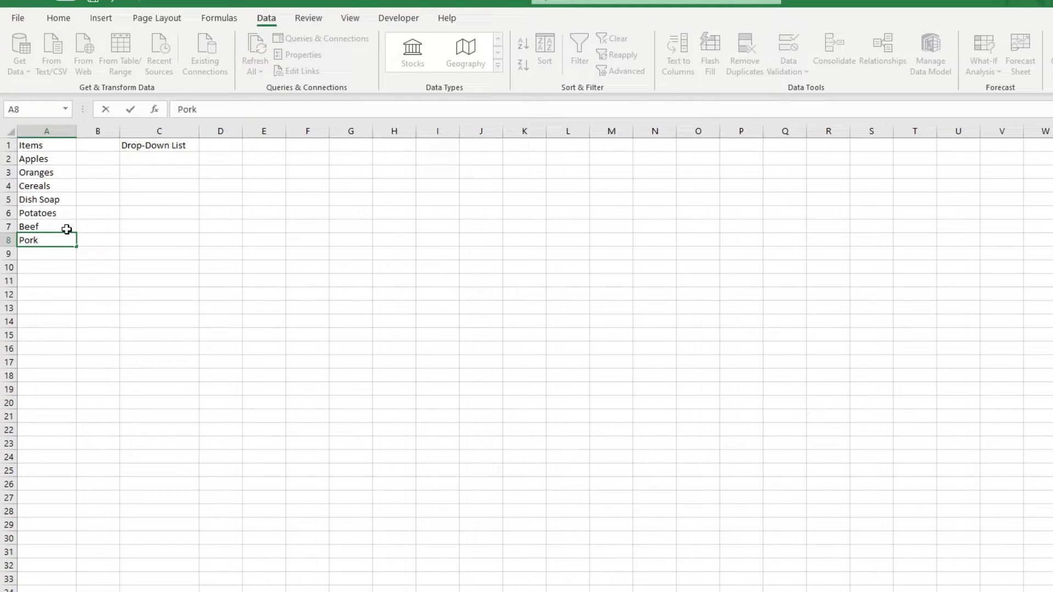
{"action": "key", "text": "Return"}
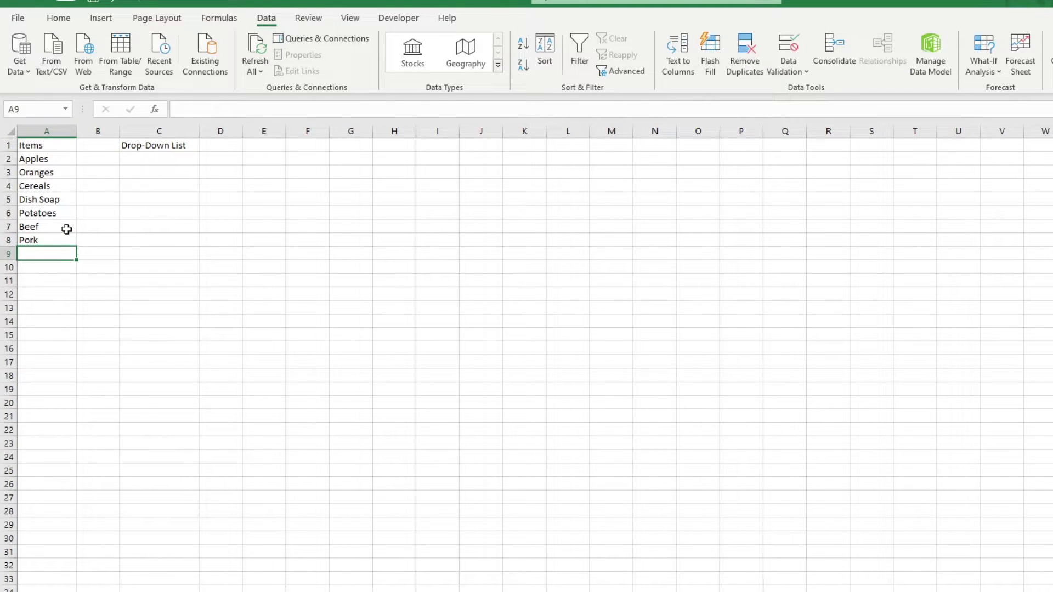
- Open C2's drop-down to confirm it still ends at Potatoes
{"action": "left_click", "coordinate": [174, 158]}
{"action": "left_click", "coordinate": [206, 159]}
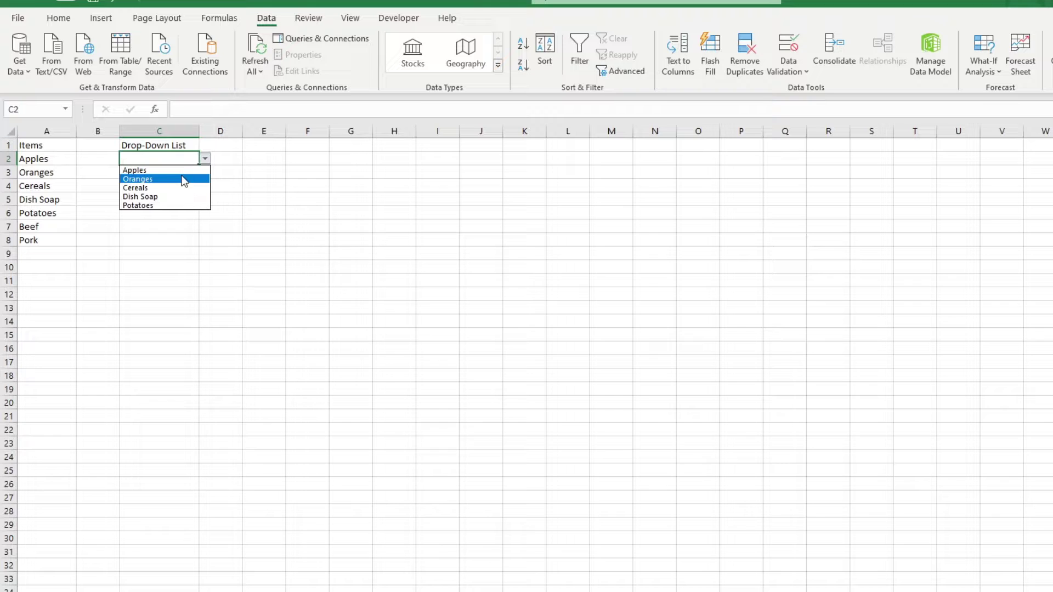
{"action": "left_click", "coordinate": [174, 218]}
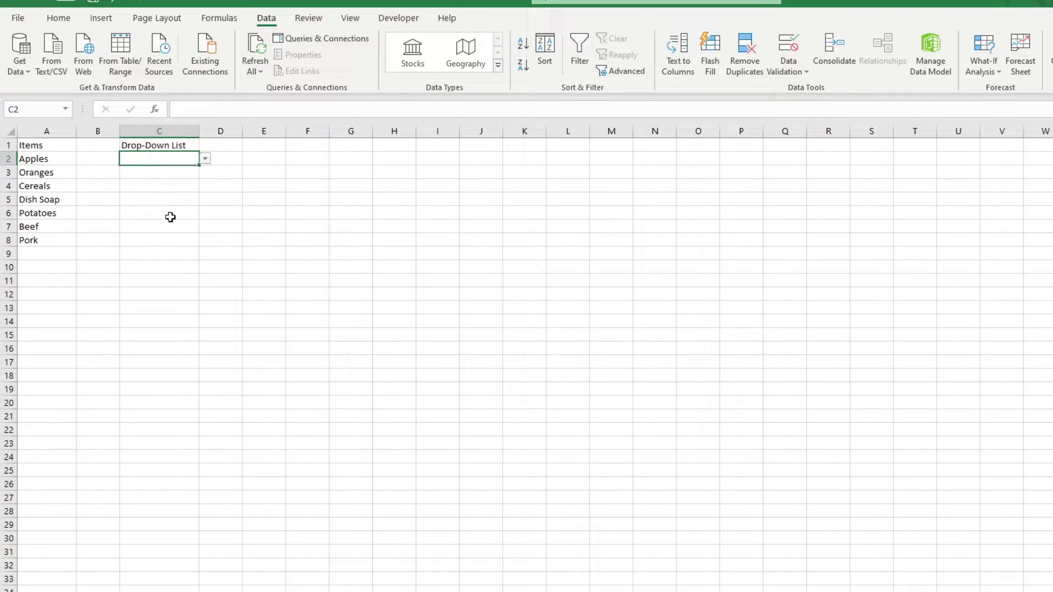
- Convert the A1:A8 Items range into a table with headers, creating Table2
{"action": "left_click", "coordinate": [56, 159]}
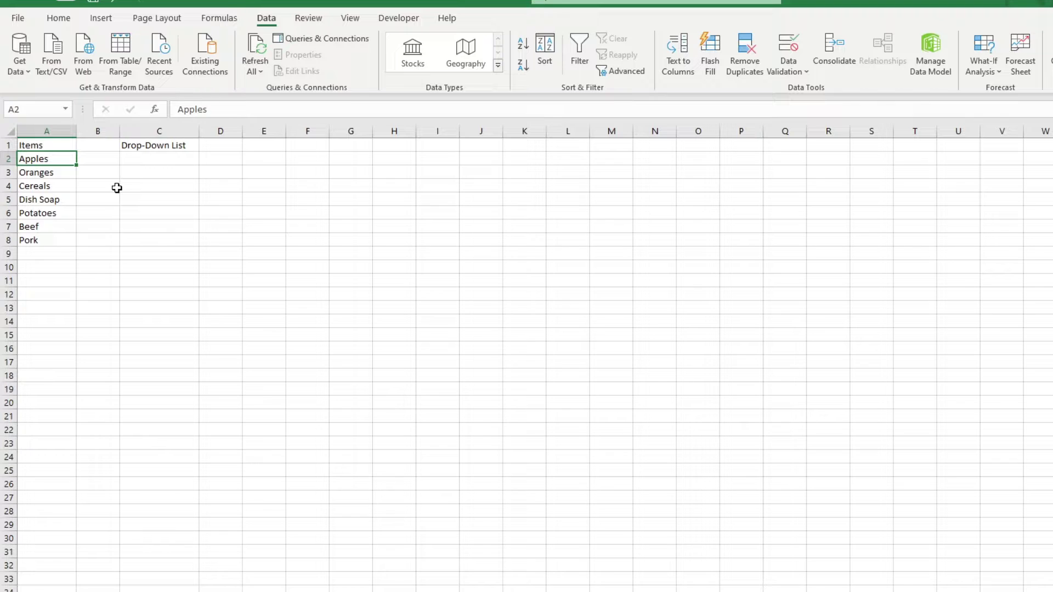
{"action": "left_click", "coordinate": [101, 22]}
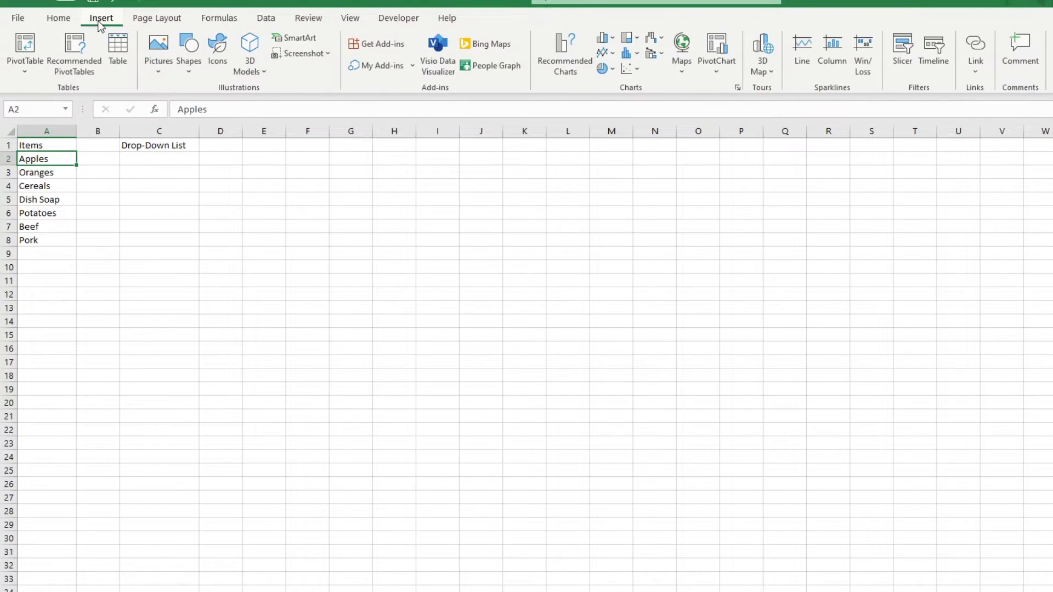
{"action": "left_click", "coordinate": [117, 64]}
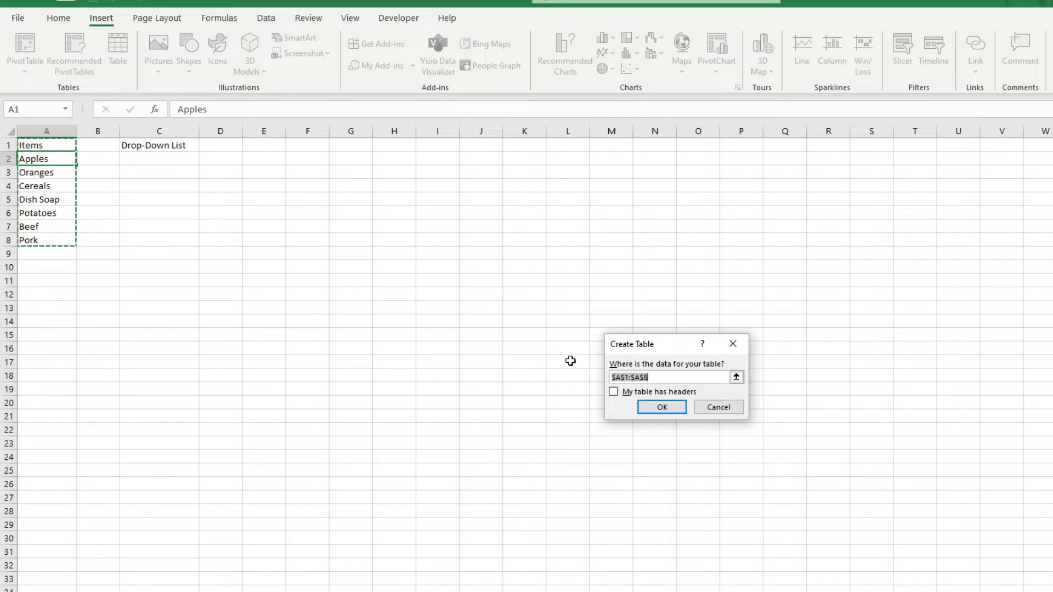
{"action": "left_click", "coordinate": [612, 392]}
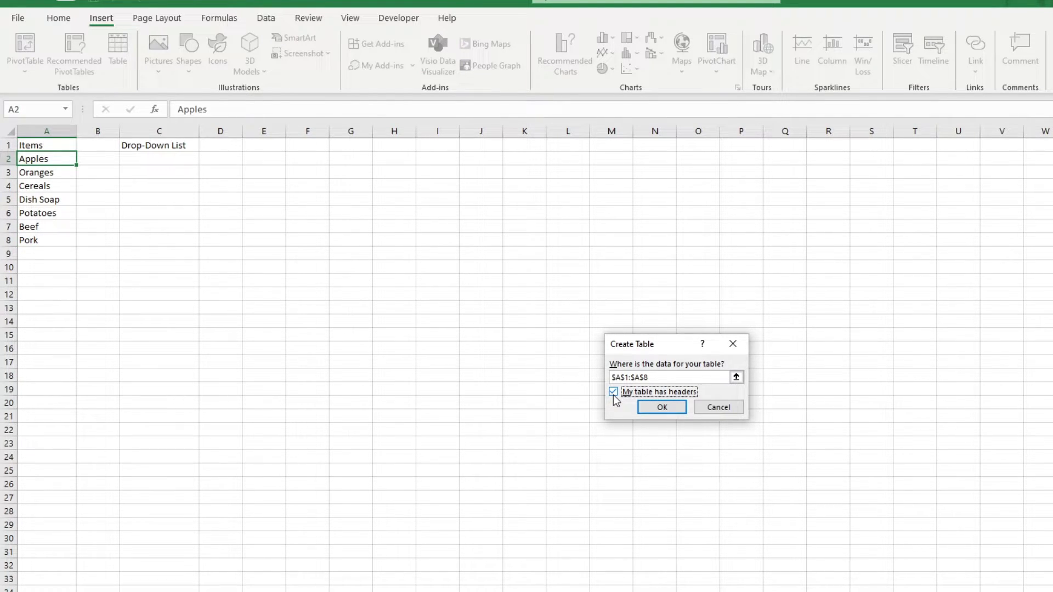
{"action": "left_click", "coordinate": [663, 409]}
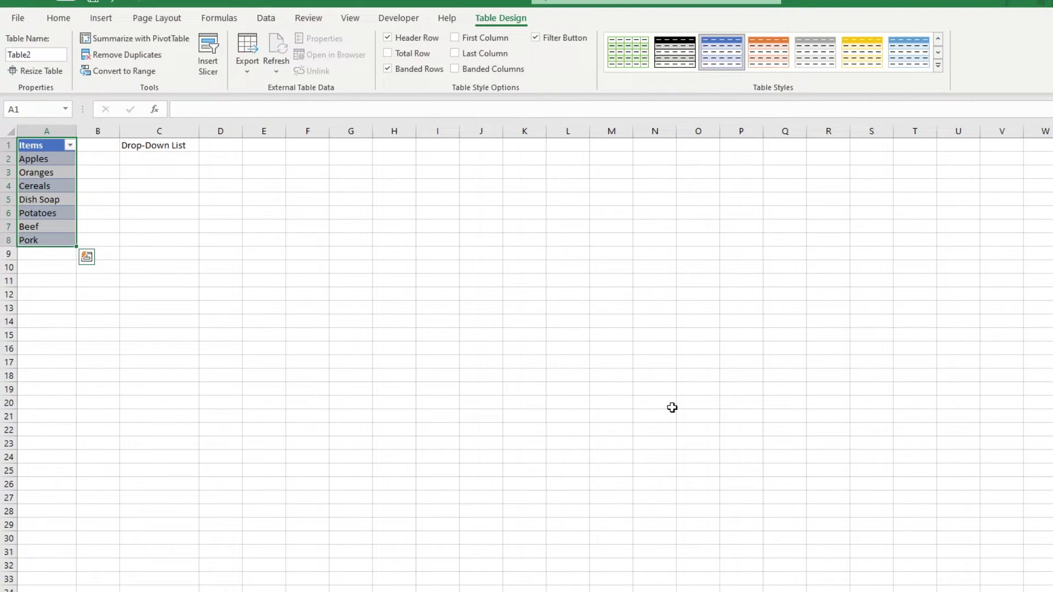
{"action": "left_click", "coordinate": [93, 196]}
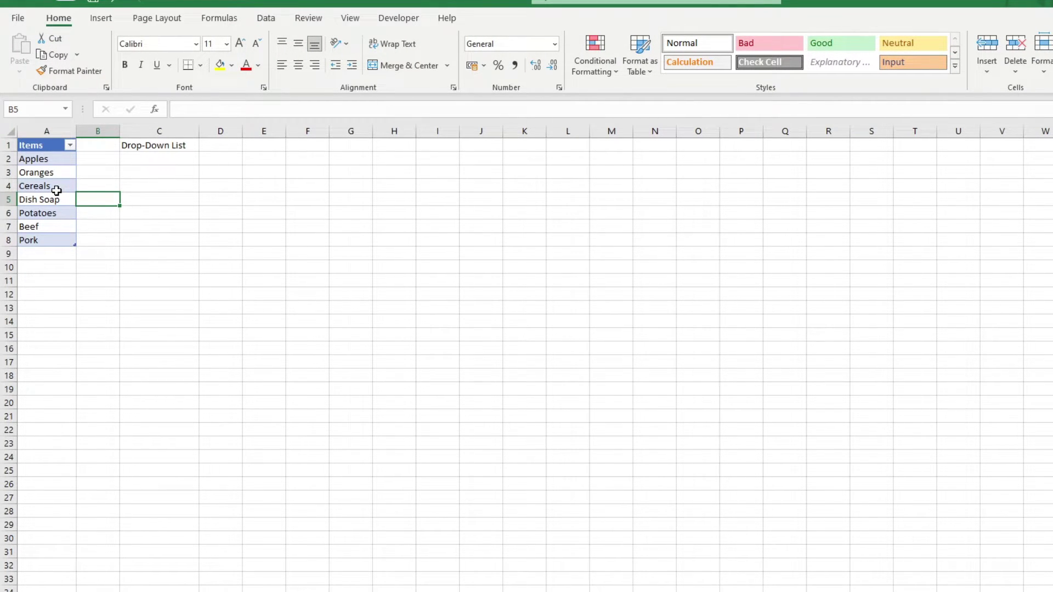
{"action": "left_click", "coordinate": [56, 190]}
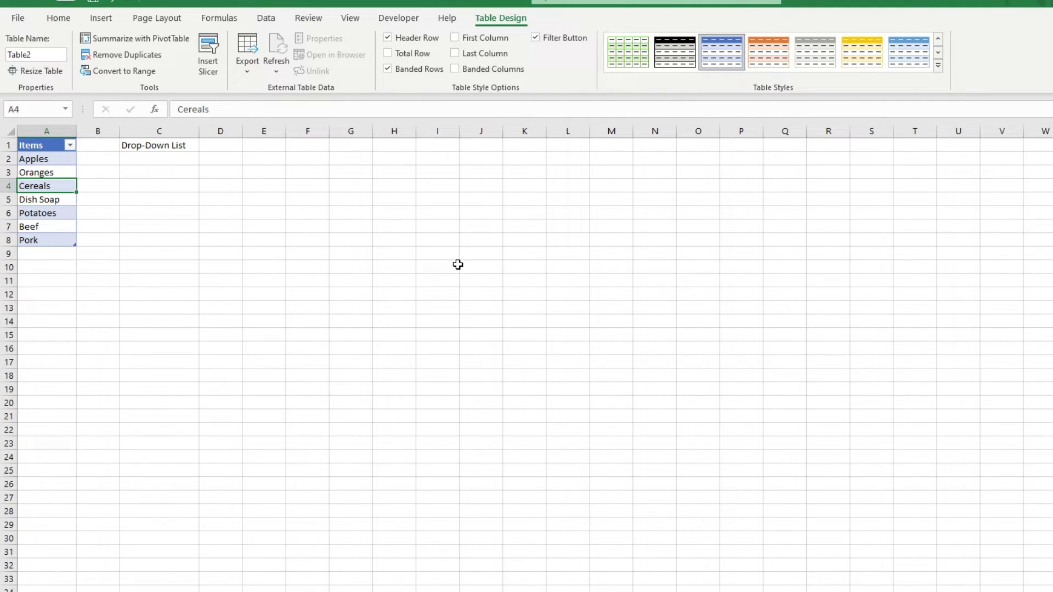
{"action": "left_click", "coordinate": [51, 149]}
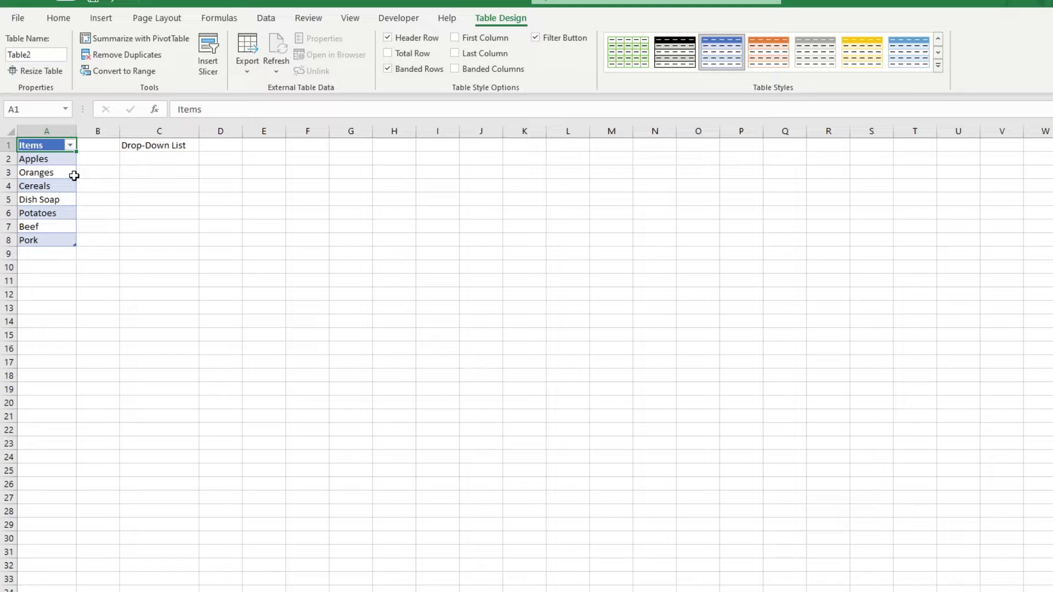
{"action": "left_click", "coordinate": [133, 161]}
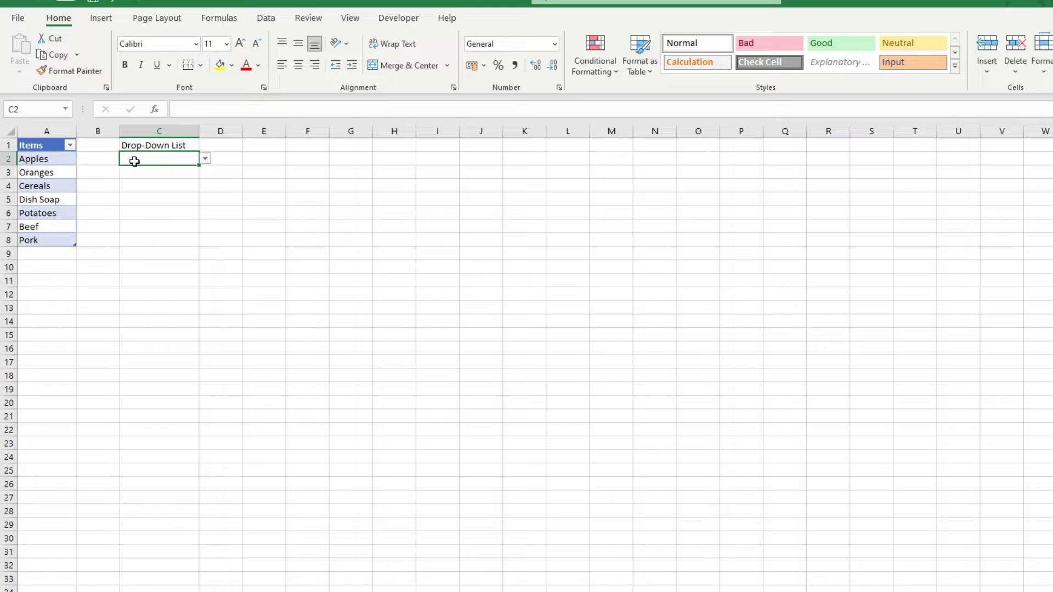
- Replace C2's list source $A$2:$A$6 with =INDIRECT("Table2[Items]")
{"action": "left_click", "coordinate": [267, 19]}
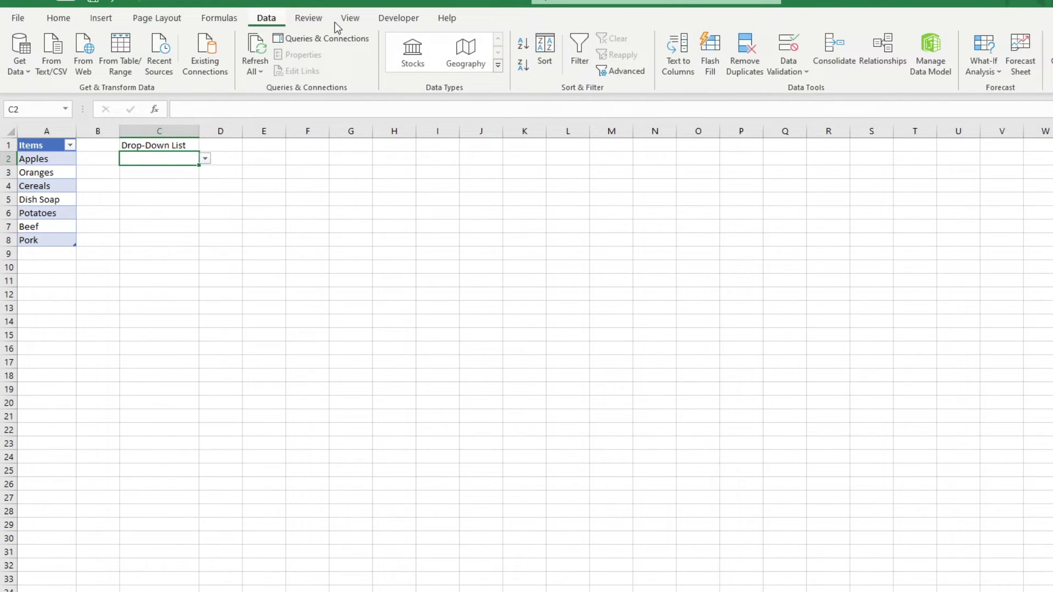
{"action": "left_click", "coordinate": [797, 72]}
{"action": "left_click", "coordinate": [796, 88]}
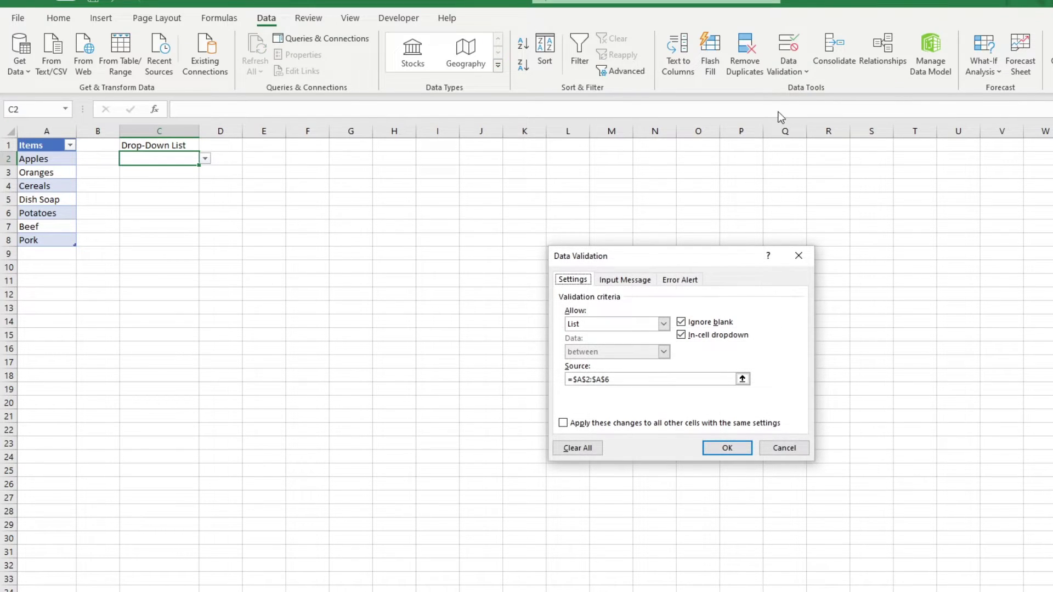
{"action": "left_click", "coordinate": [638, 378]}
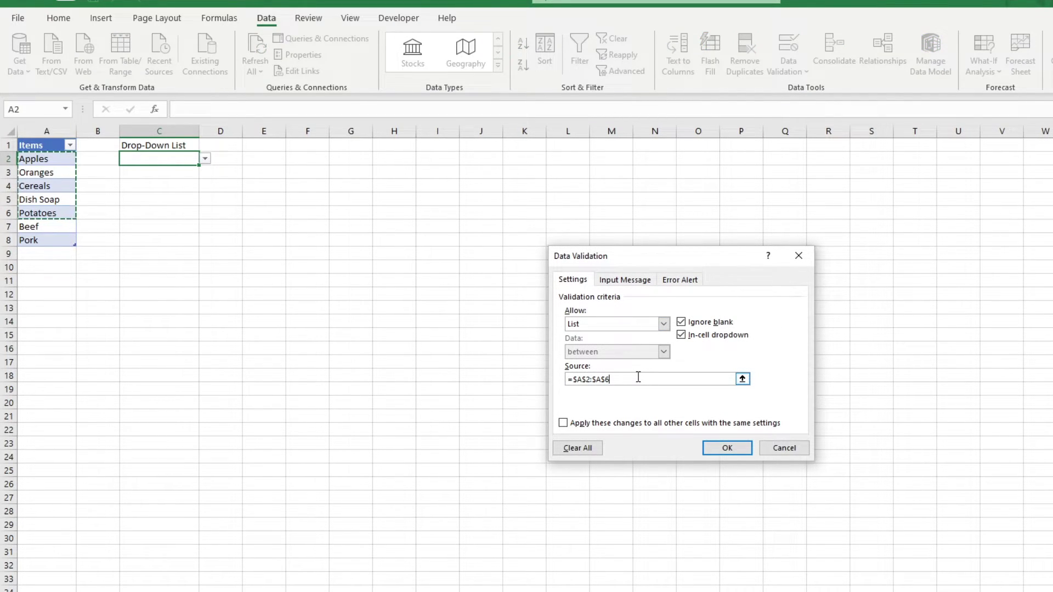
{"action": "left_click_drag", "start_coordinate": [622, 380], "coordinate": [573, 379]}
{"action": "key", "text": "BackSpace"}
{"action": "key", "text": "BackSpace"}
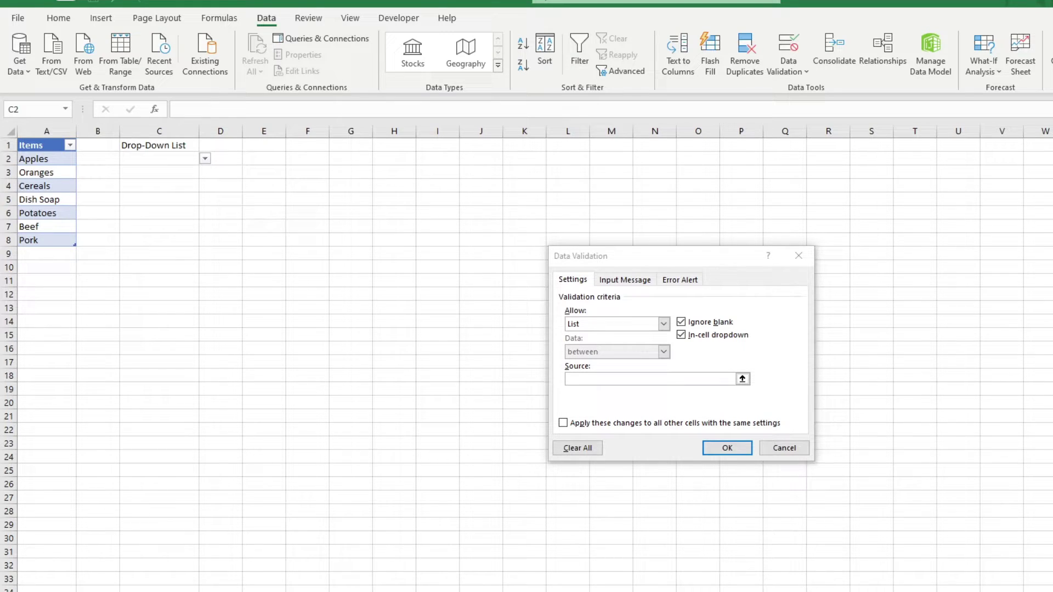
{"action": "left_click", "coordinate": [701, 378]}
{"action": "type", "text": "="}
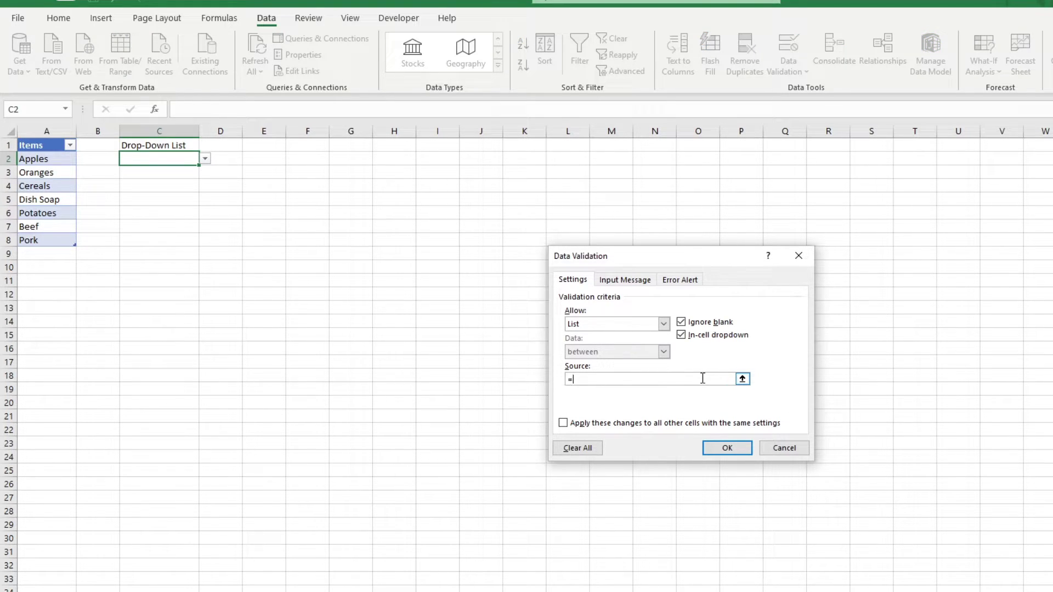
{"action": "type", "text": "INDIRECT(\"Table2[Items"}
{"action": "left_click", "coordinate": [719, 450]}
{"action": "left_click", "coordinate": [206, 159]}
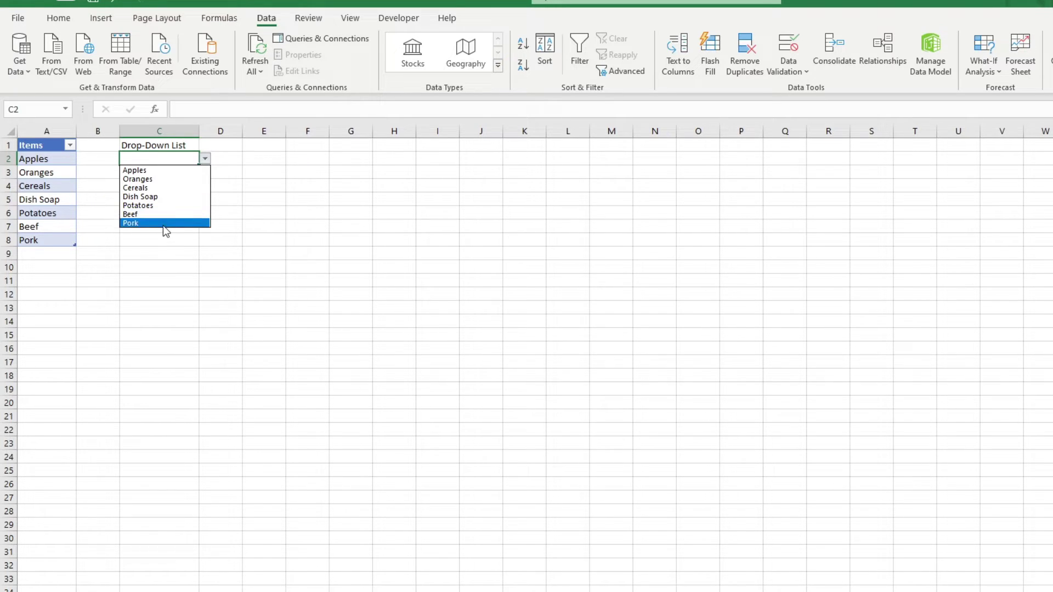
{"action": "left_click", "coordinate": [59, 255]}
{"action": "type", "text": "Fish"}
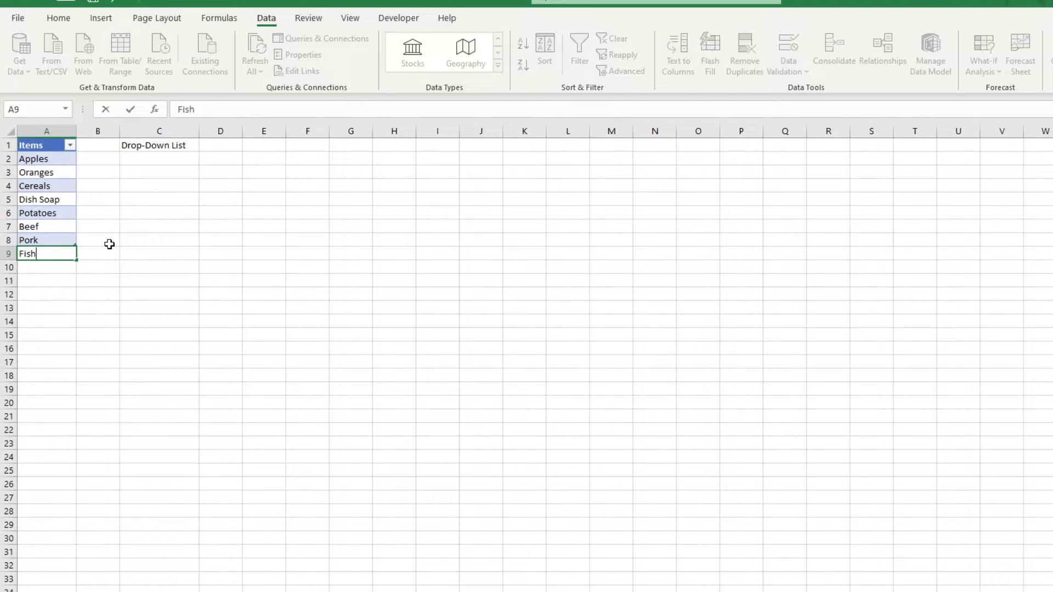
{"action": "key", "text": "Return"}
{"action": "type", "text": "Veal"}
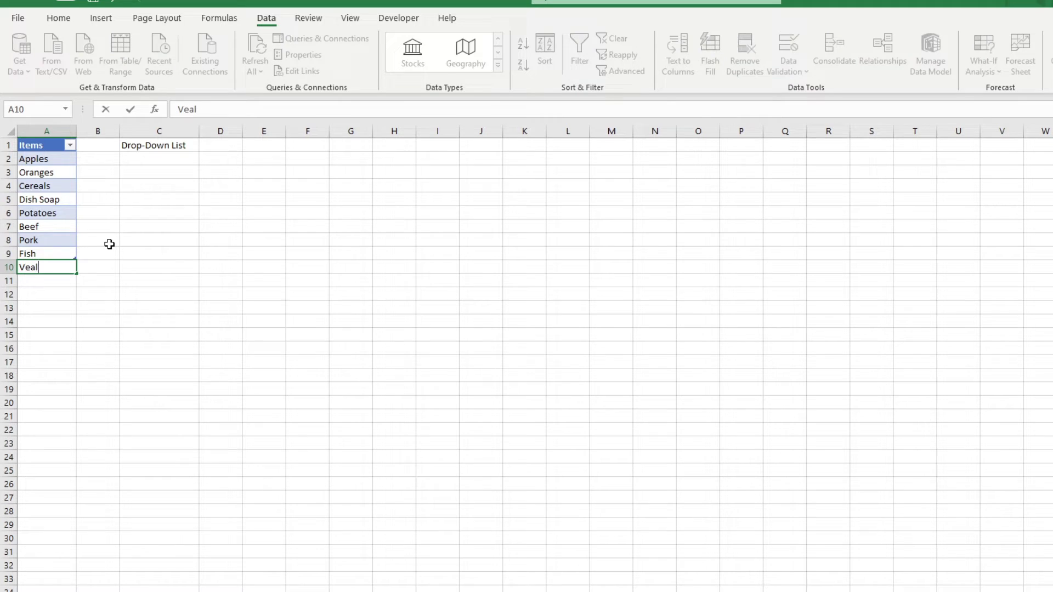
{"action": "key", "text": "Return"}
{"action": "left_click", "coordinate": [188, 158]}
{"action": "left_click", "coordinate": [205, 159]}
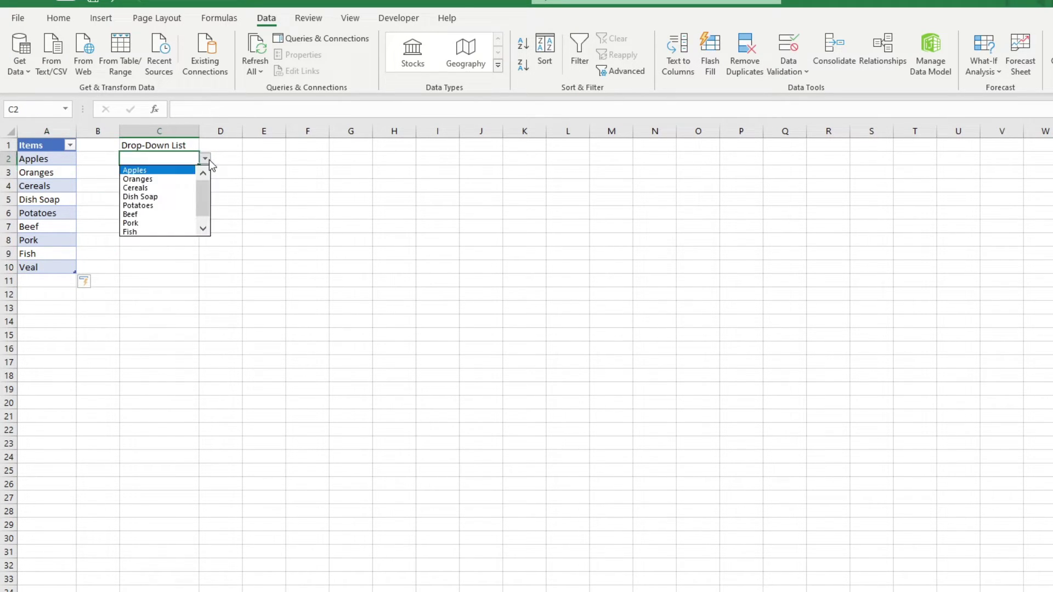
{"action": "scroll", "coordinate": [203, 204], "scroll_direction": "down", "scroll_amount": 1}
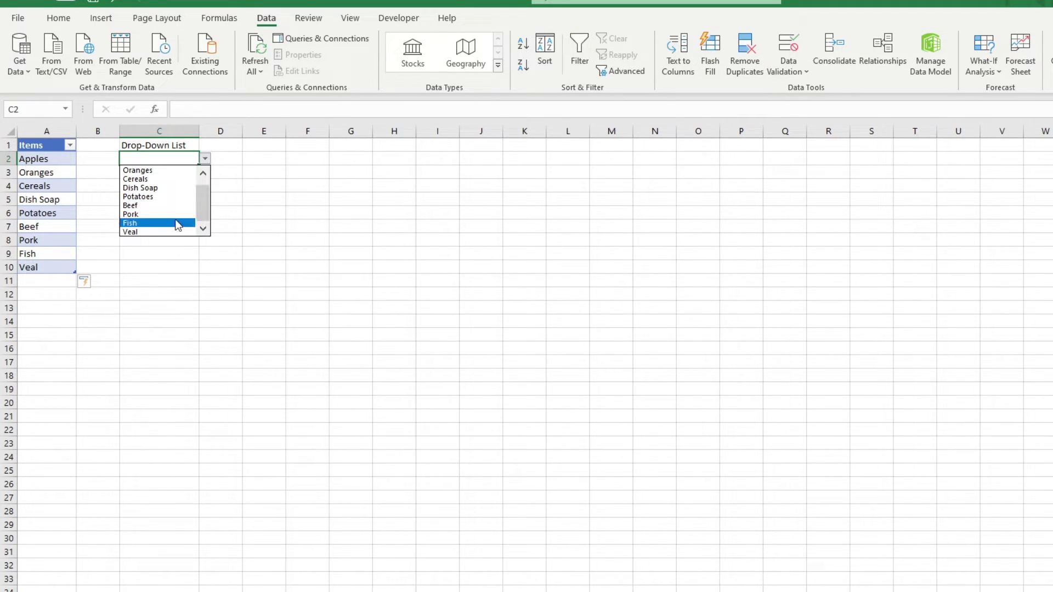
{"action": "key", "text": "Escape"}
{"action": "left_click_drag", "start_coordinate": [54, 254], "coordinate": [53, 268]}
{"action": "key", "text": "Delete"}
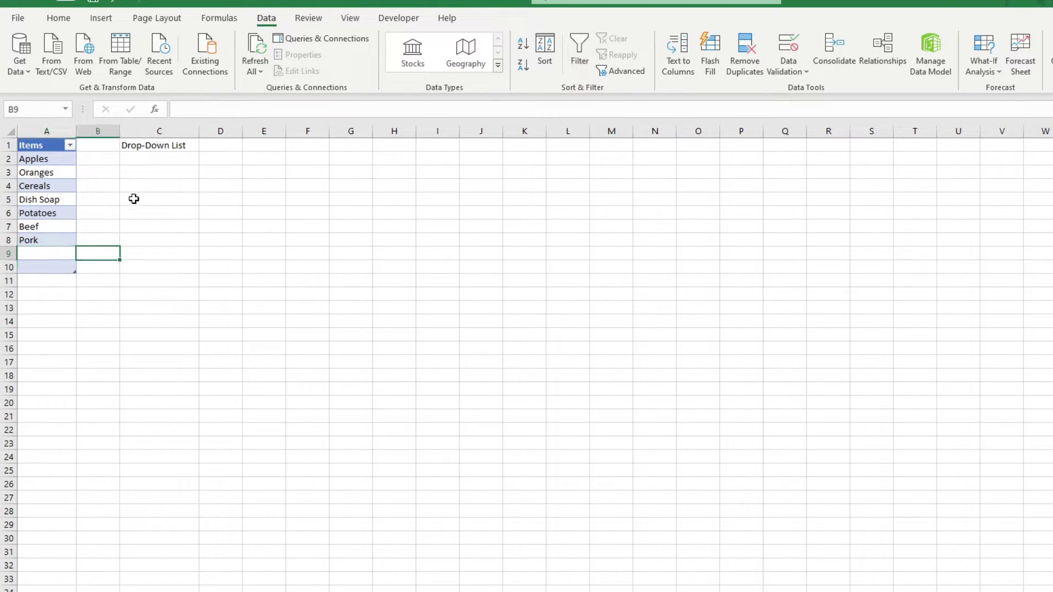
{"action": "left_click", "coordinate": [160, 158]}
{"action": "left_click", "coordinate": [206, 159]}
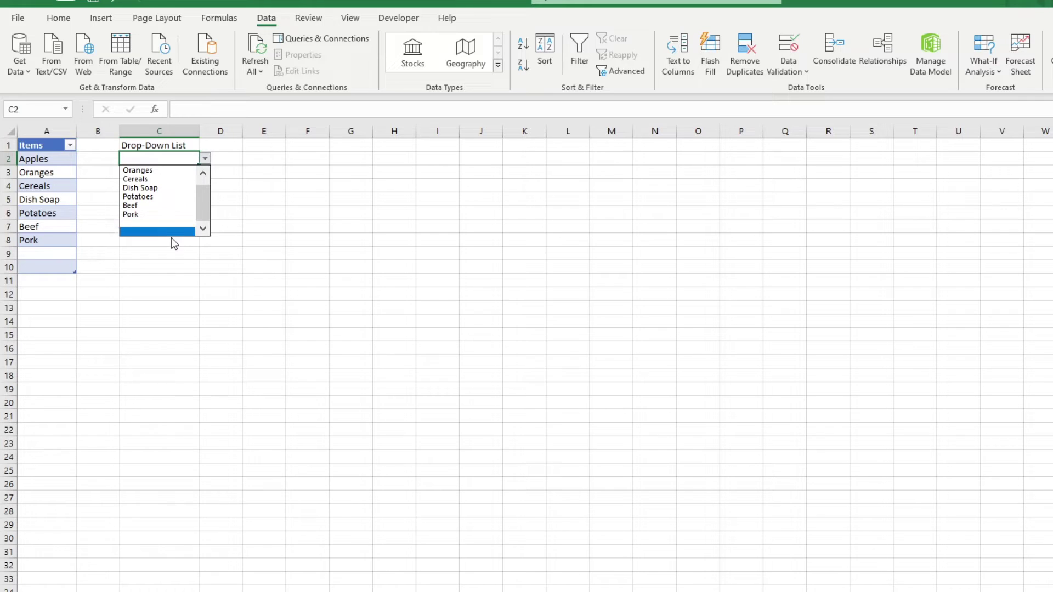
{"action": "left_click", "coordinate": [123, 280]}
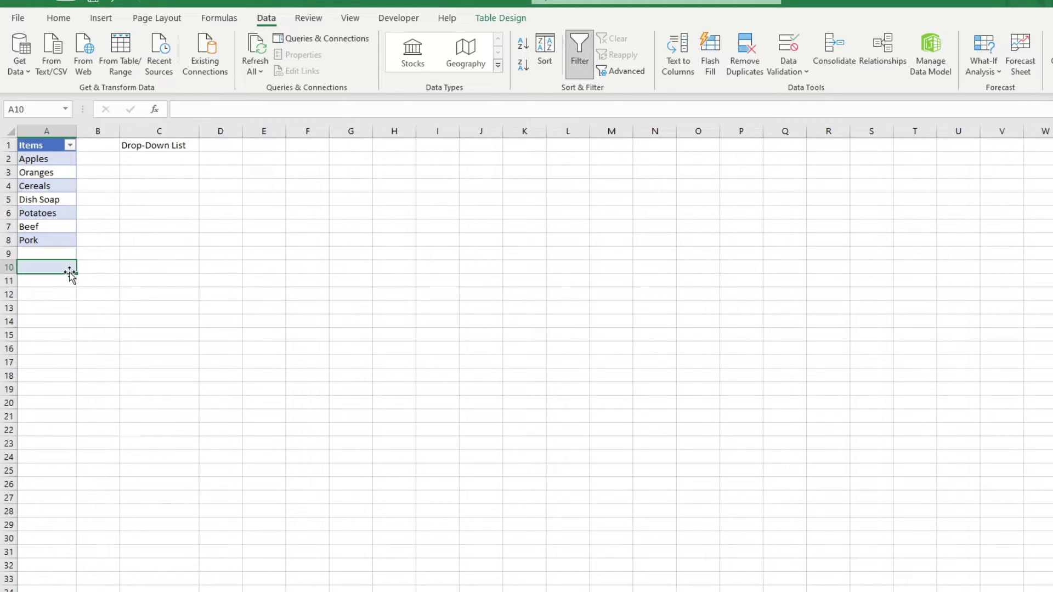
{"action": "left_click", "coordinate": [63, 269]}
{"action": "left_click_drag", "start_coordinate": [76, 263], "coordinate": [75, 246]}
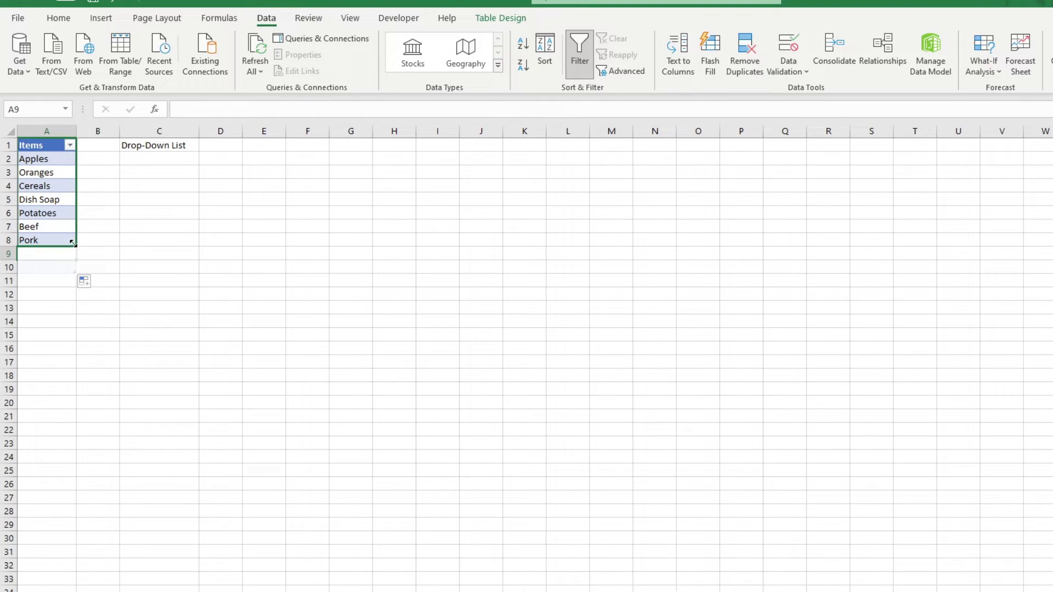
{"action": "left_click", "coordinate": [85, 240]}
{"action": "left_click", "coordinate": [159, 158]}
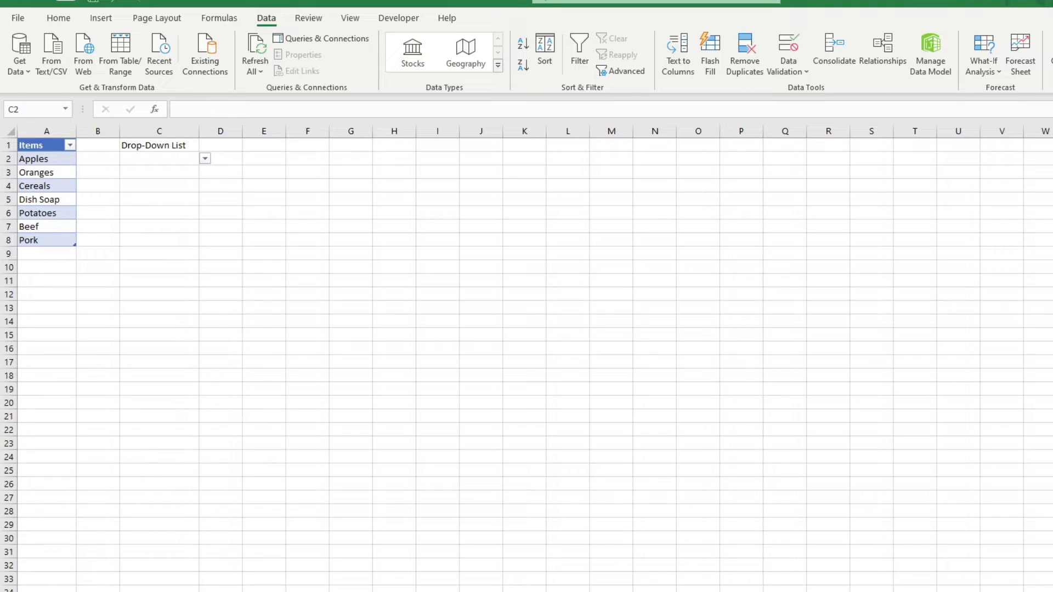
- Change C2's validation from List to Any value, removing its drop-down
{"action": "double_click", "coordinate": [152, 163]}
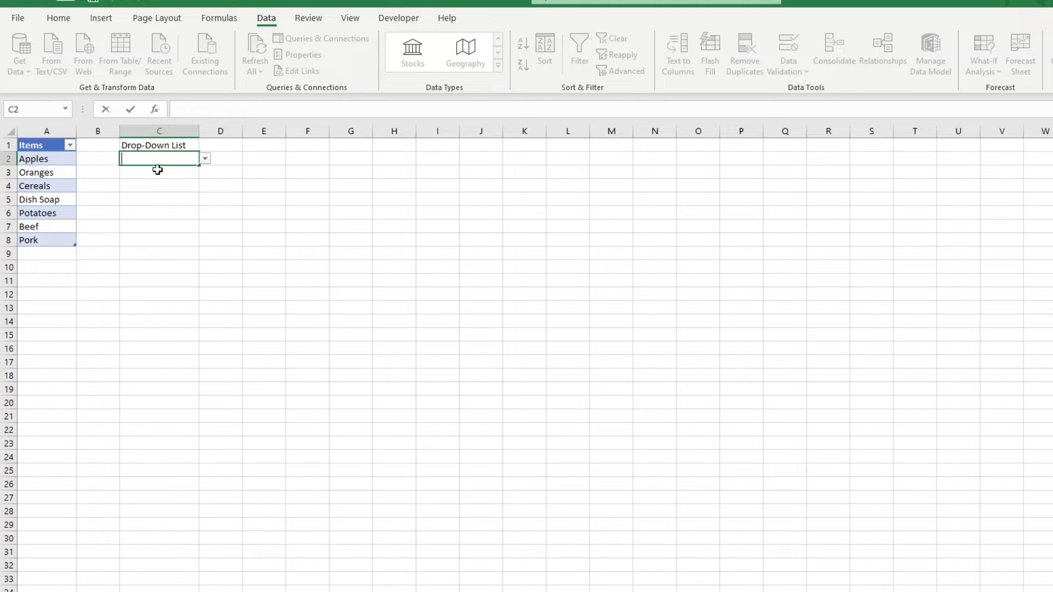
{"action": "key", "text": "Return"}
{"action": "left_click", "coordinate": [157, 160]}
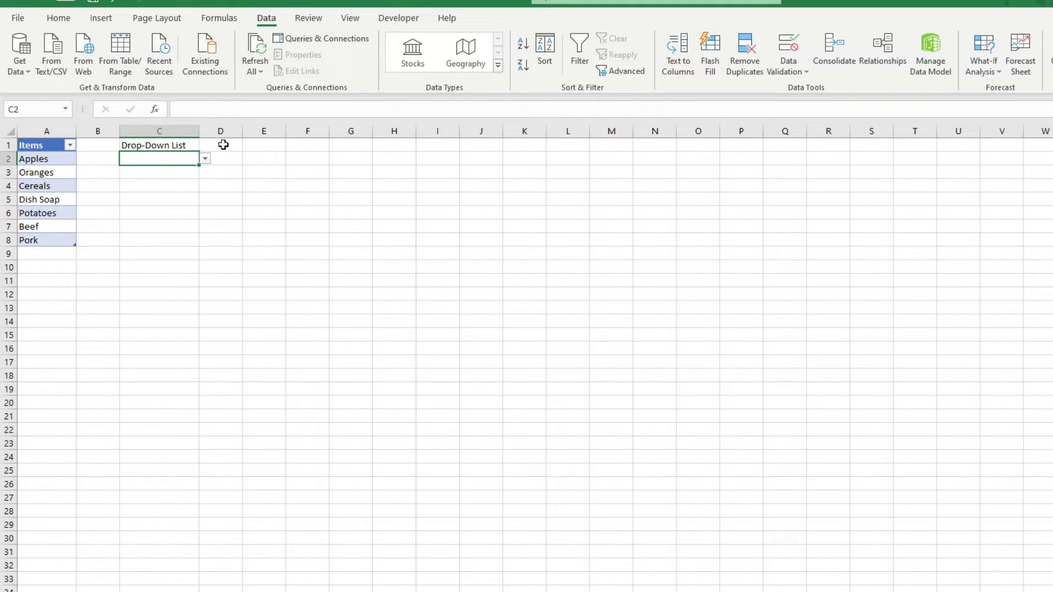
{"action": "left_click", "coordinate": [775, 74]}
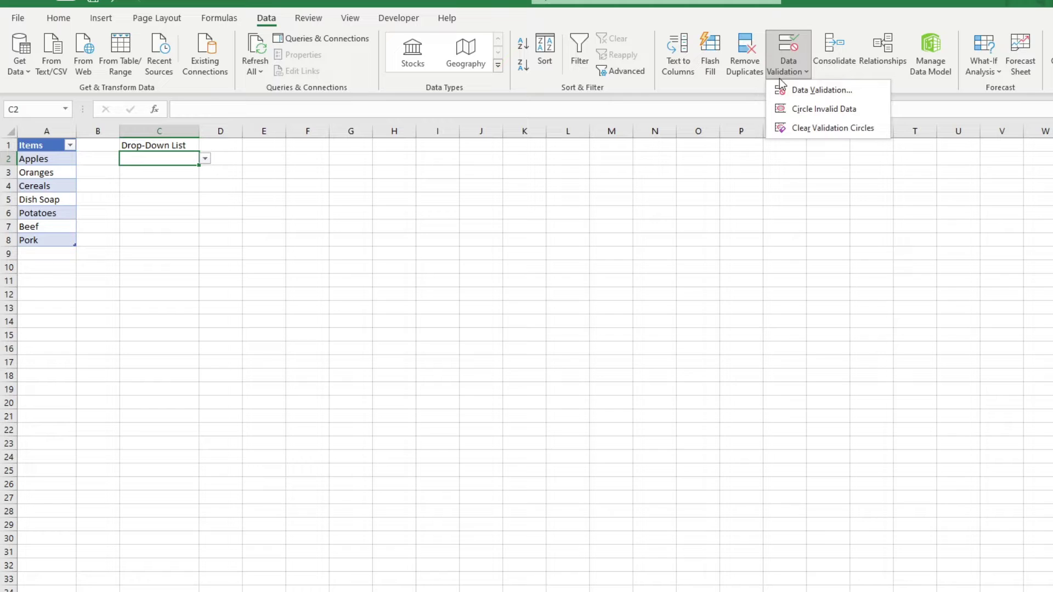
{"action": "left_click", "coordinate": [782, 87]}
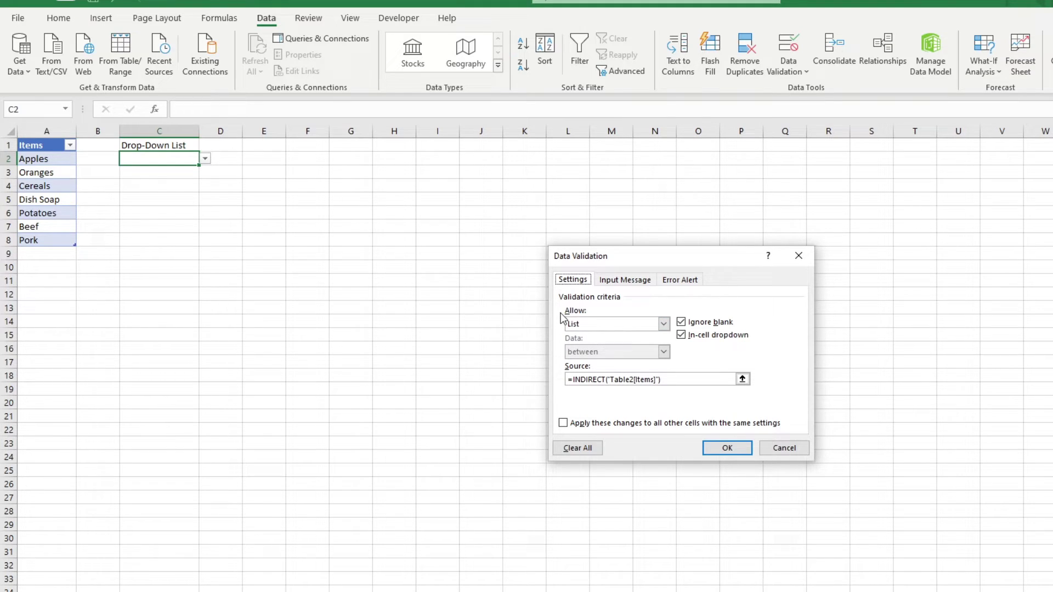
{"action": "left_click", "coordinate": [664, 325]}
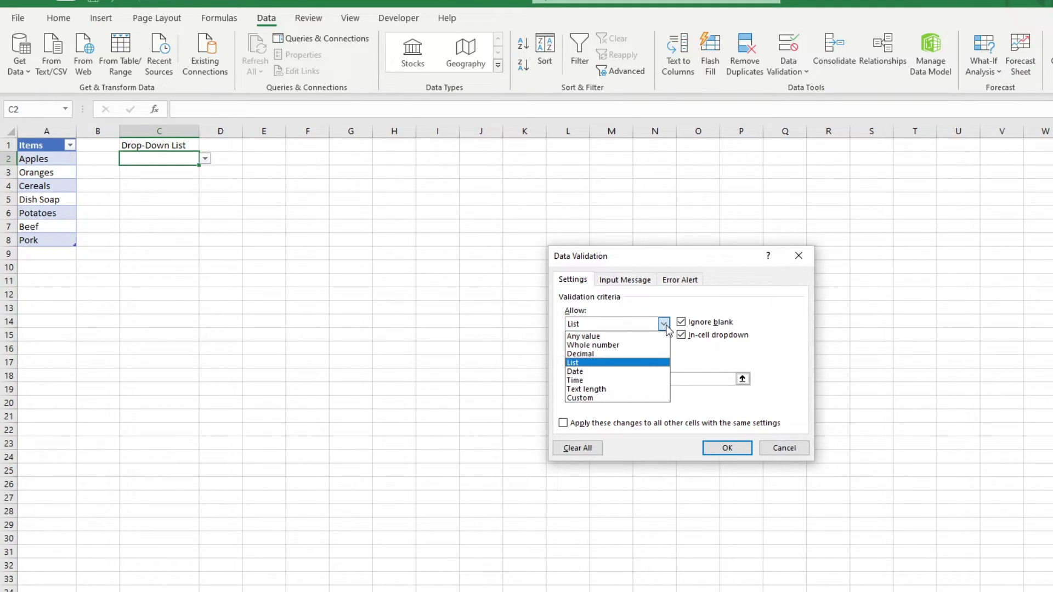
{"action": "left_click", "coordinate": [583, 336]}
{"action": "left_click", "coordinate": [713, 447]}
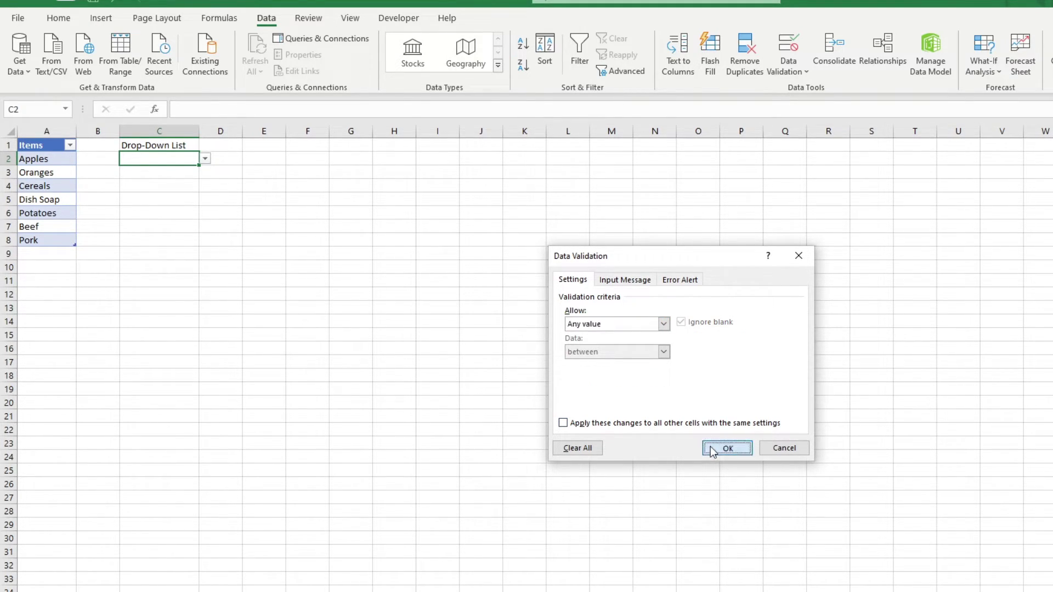
{"action": "left_click", "coordinate": [169, 171]}
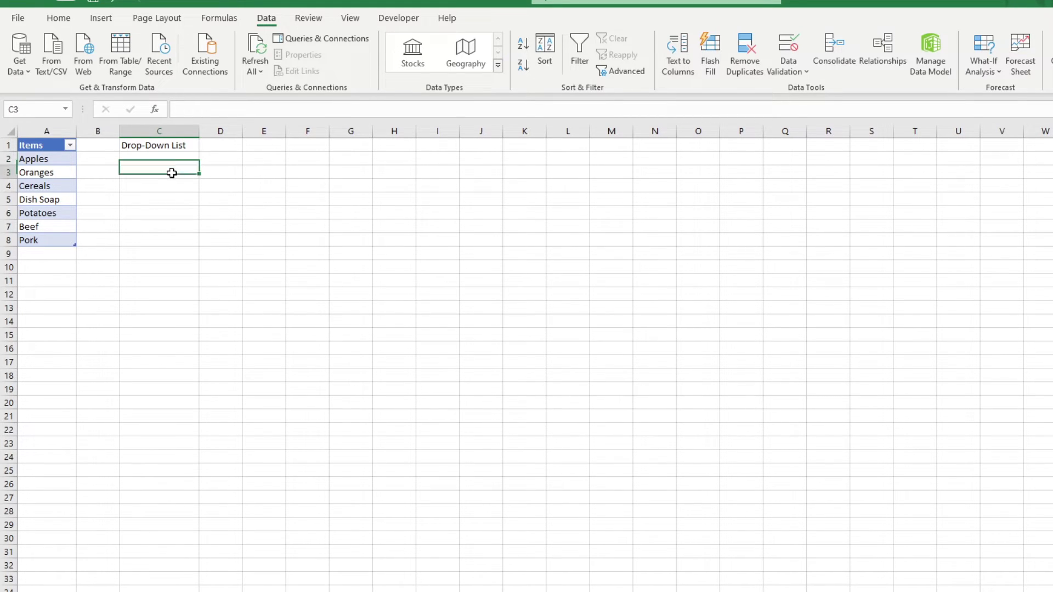
{"action": "left_click", "coordinate": [169, 162]}
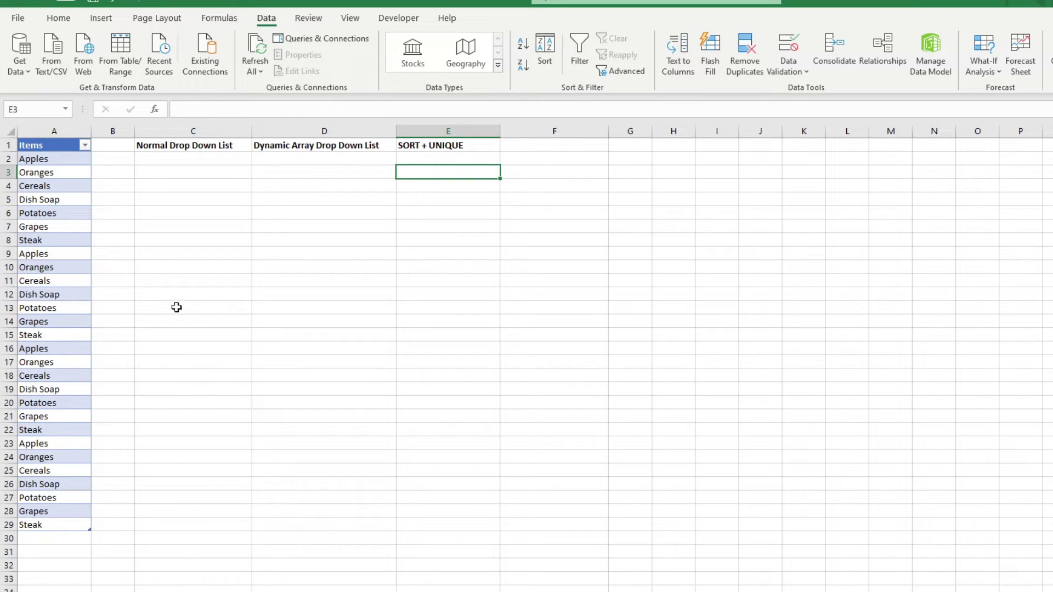
{"action": "left_click", "coordinate": [84, 160]}
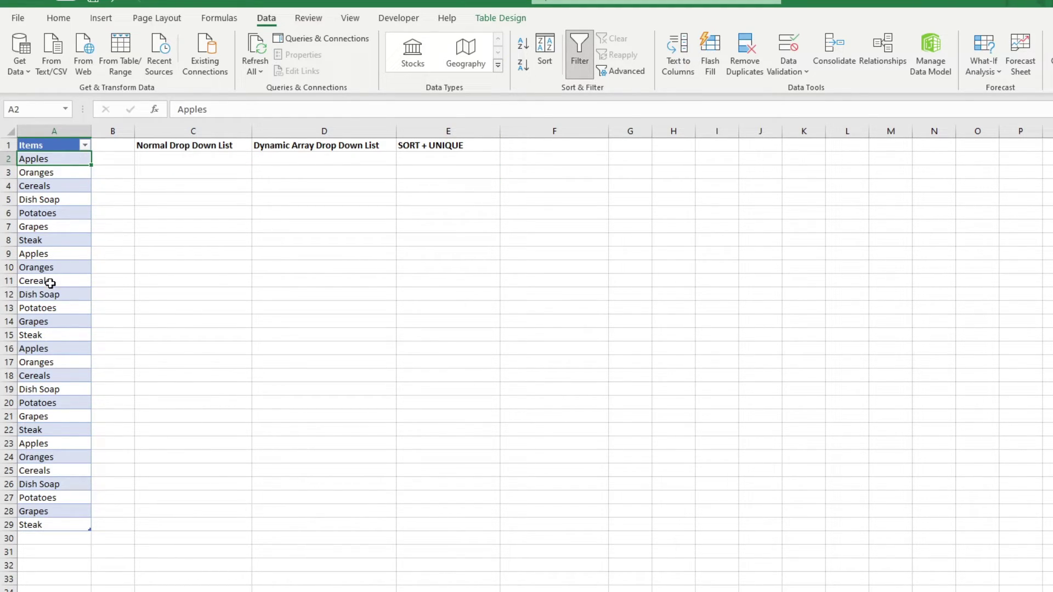
{"action": "left_click", "coordinate": [42, 348]}
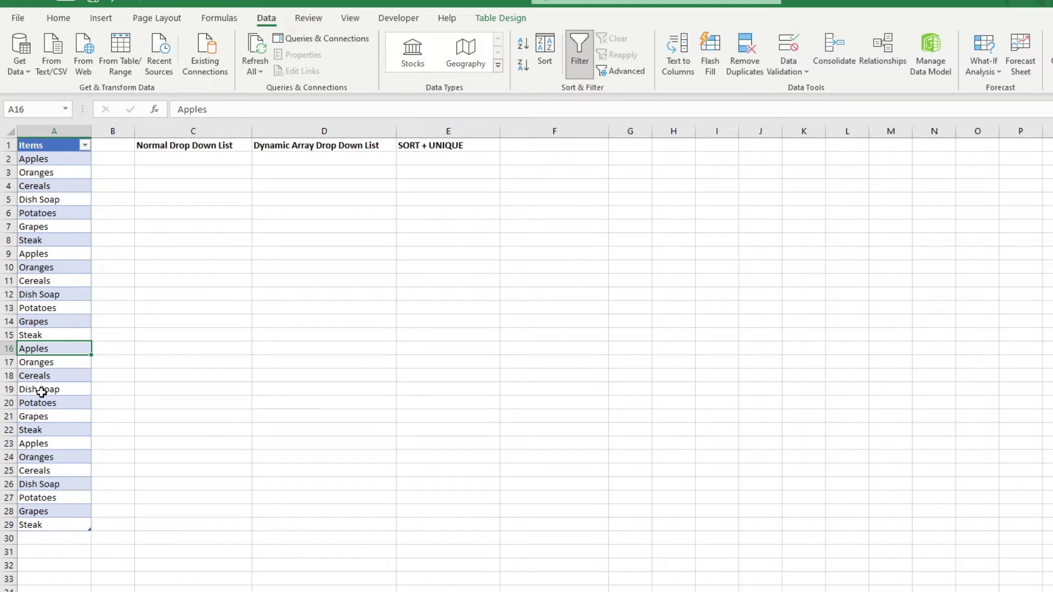
{"action": "left_click", "coordinate": [42, 441]}
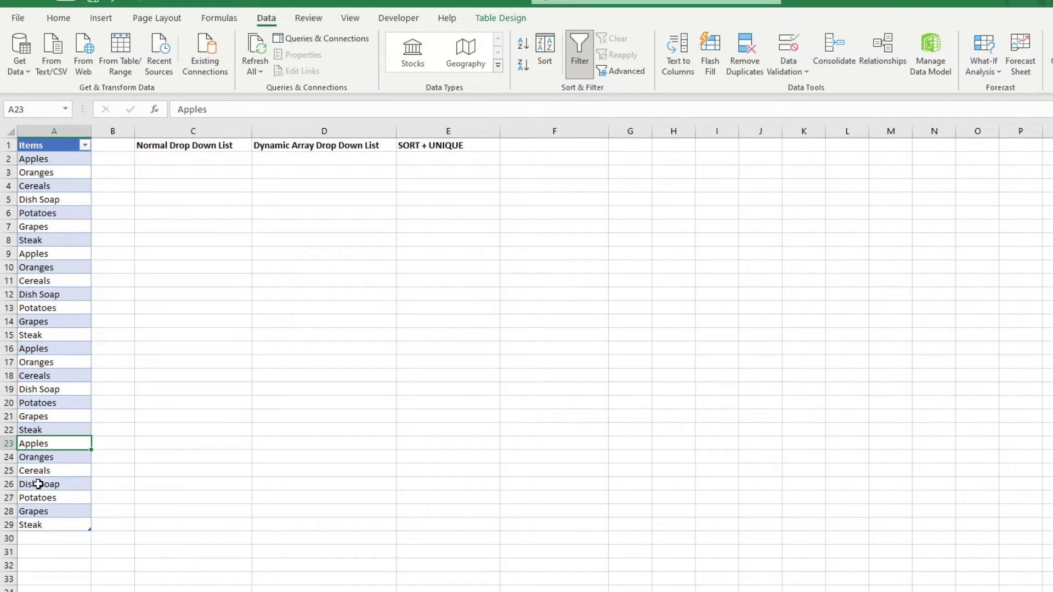
{"action": "left_click", "coordinate": [210, 162]}
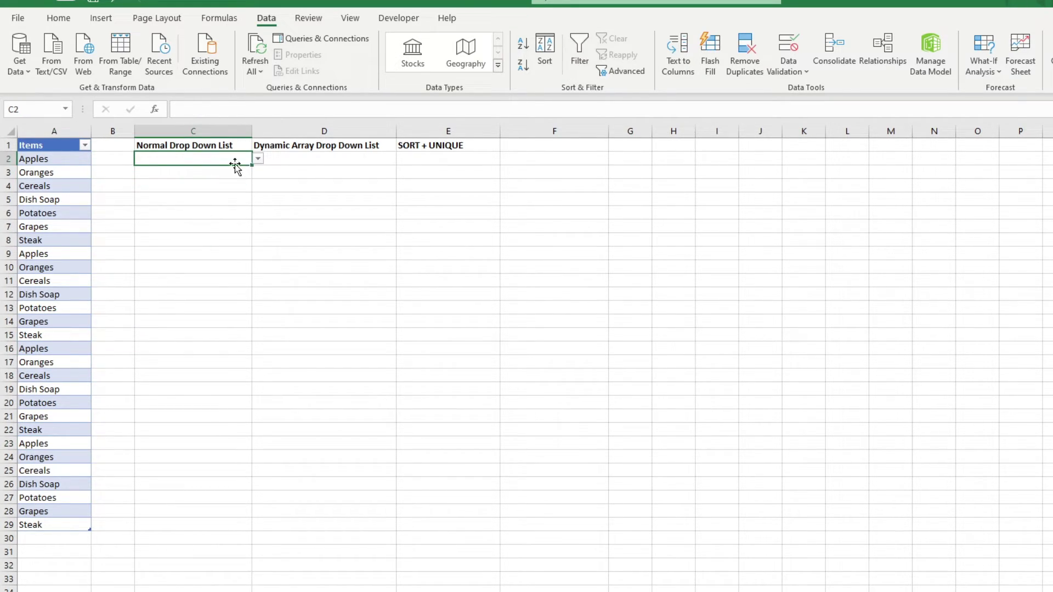
{"action": "left_click", "coordinate": [258, 160]}
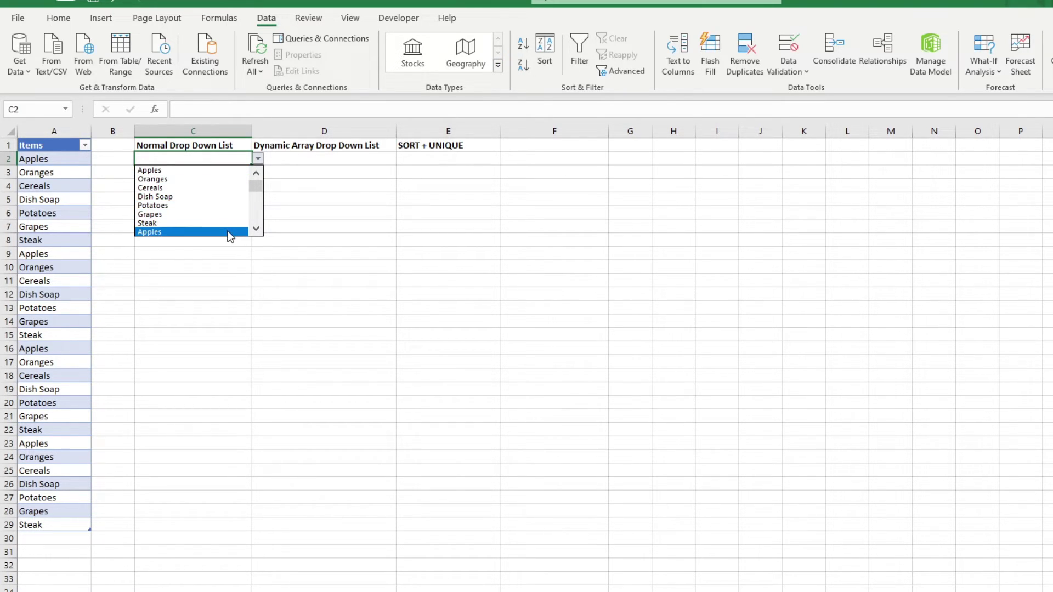
{"action": "left_click", "coordinate": [257, 233]}
{"action": "left_click", "coordinate": [257, 233]}
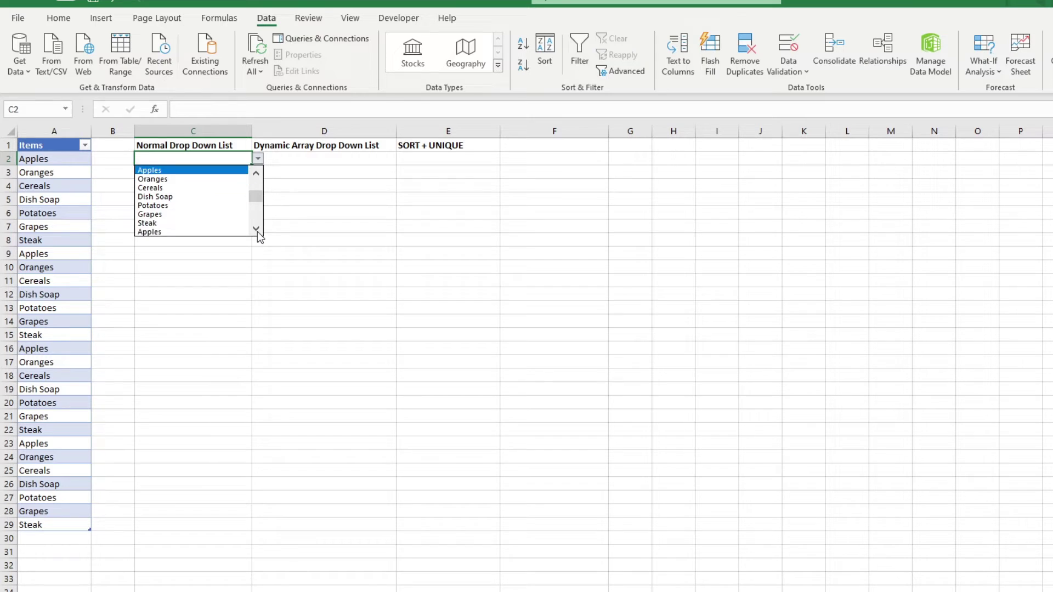
{"action": "left_click", "coordinate": [258, 232]}
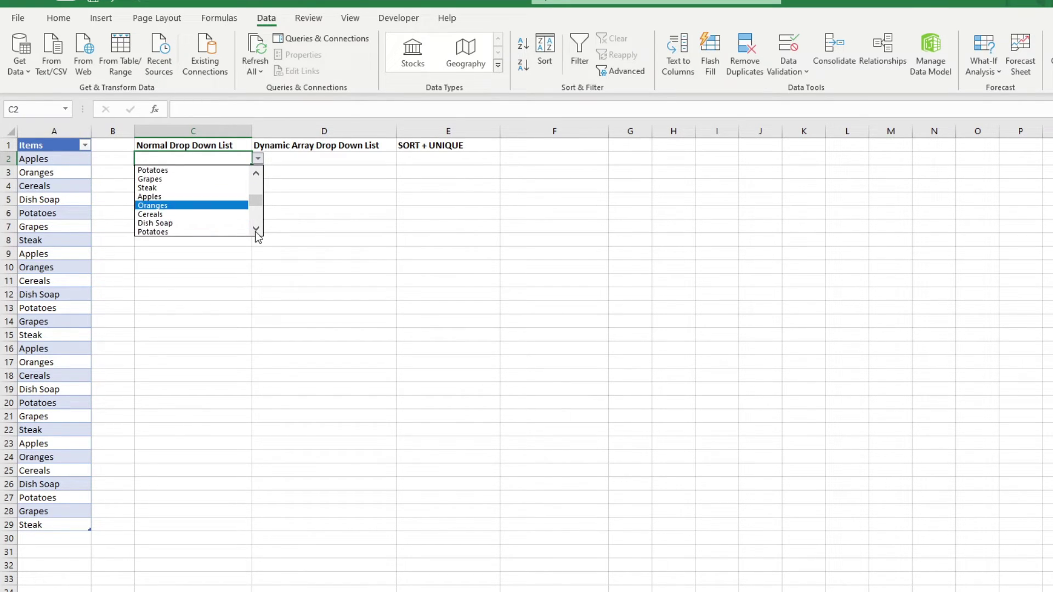
{"action": "left_click", "coordinate": [257, 233]}
{"action": "left_click", "coordinate": [256, 229]}
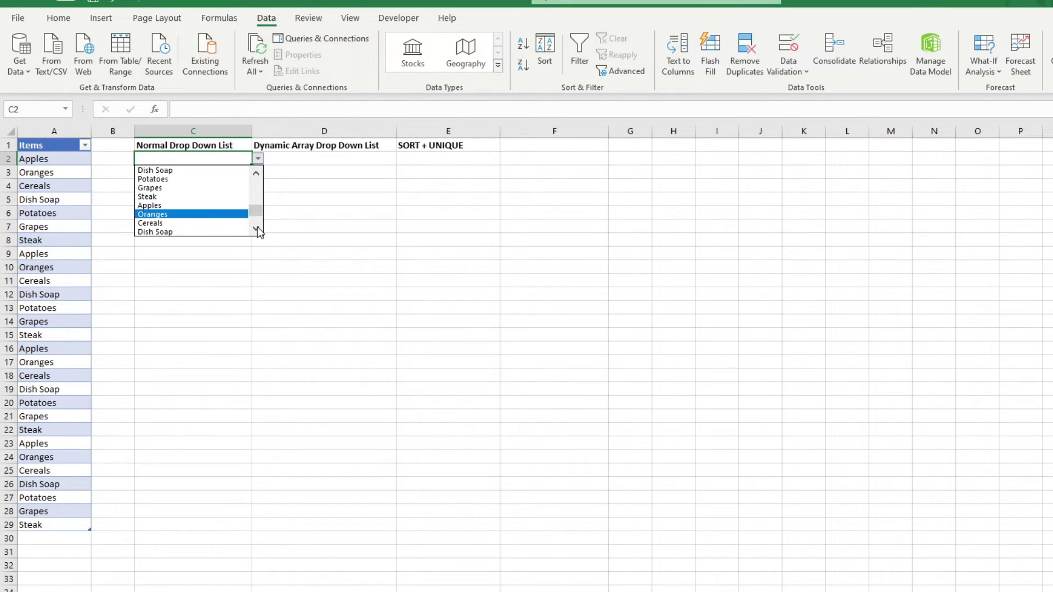
{"action": "left_click", "coordinate": [256, 229]}
{"action": "left_click", "coordinate": [245, 269]}
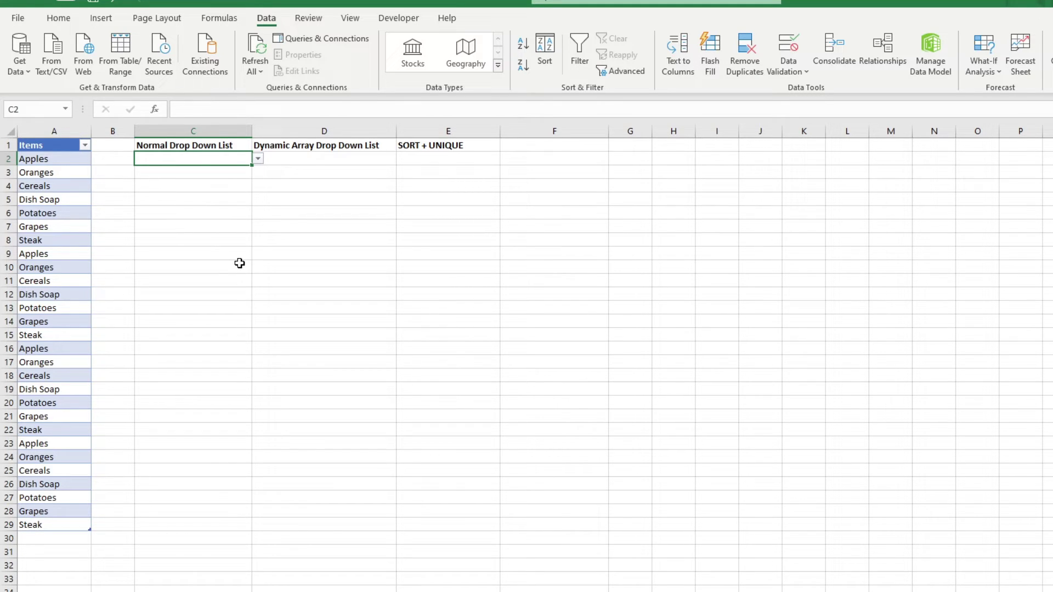
{"action": "left_click", "coordinate": [402, 164]}
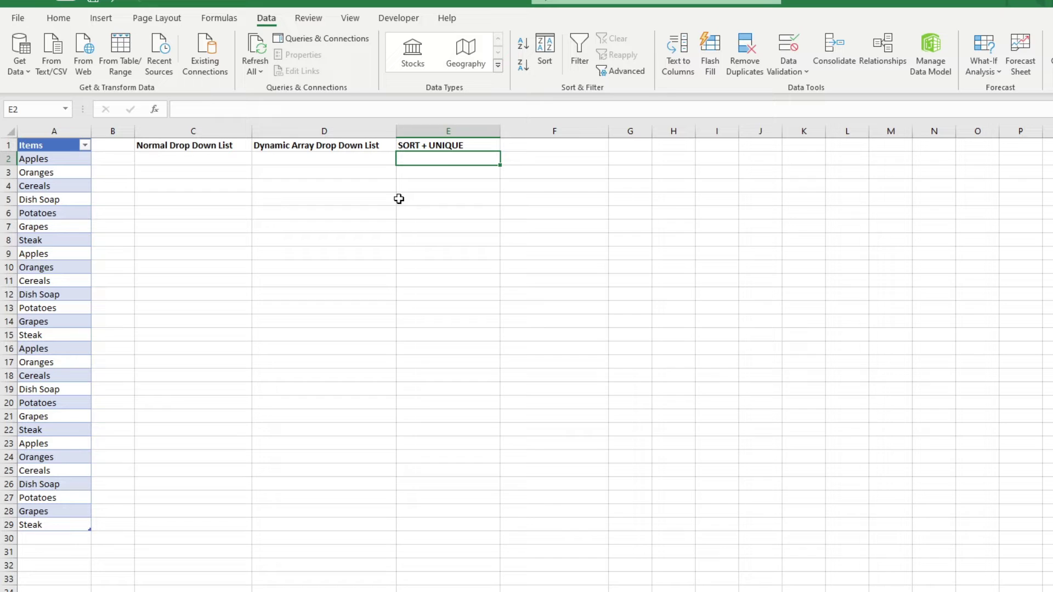
- Enter =UNIQUE(Table1[Items]) in E2 so the distinct items spill down
{"action": "type", "text": "="}
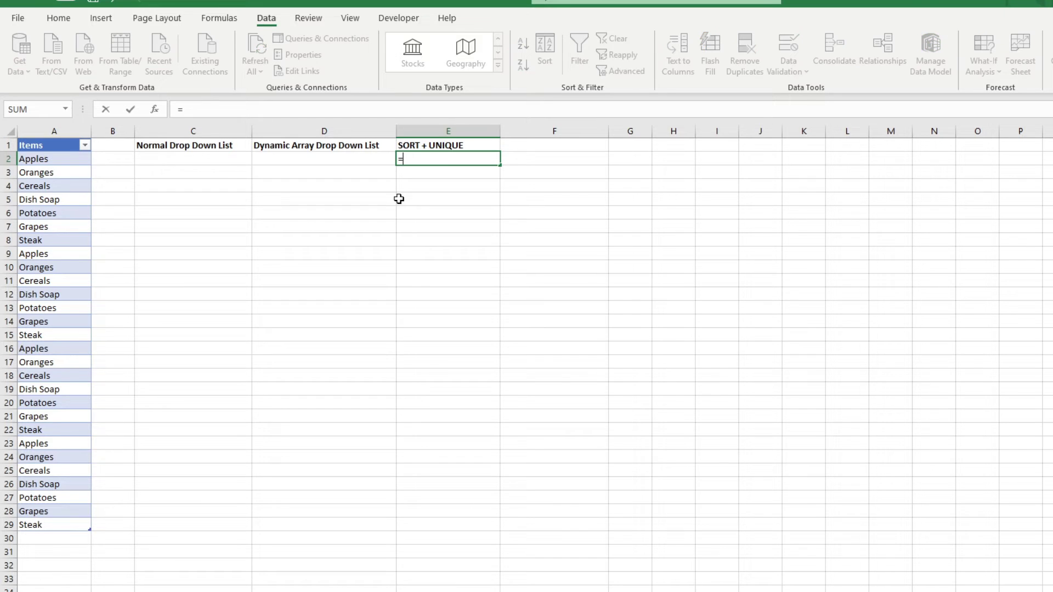
{"action": "type", "text": "uni"}
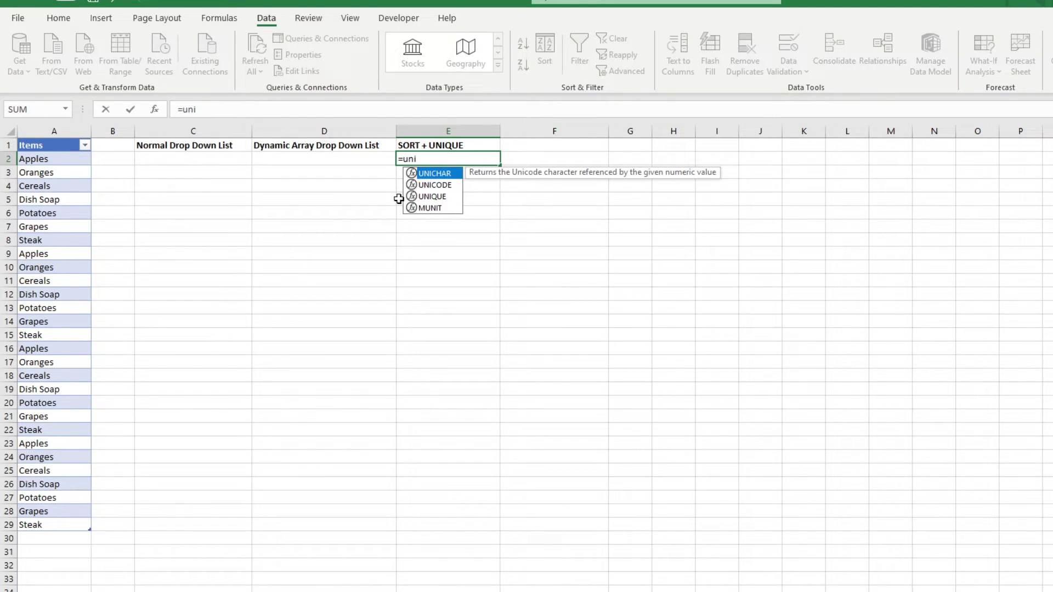
{"action": "left_click", "coordinate": [433, 196]}
{"action": "double_click", "coordinate": [435, 196]}
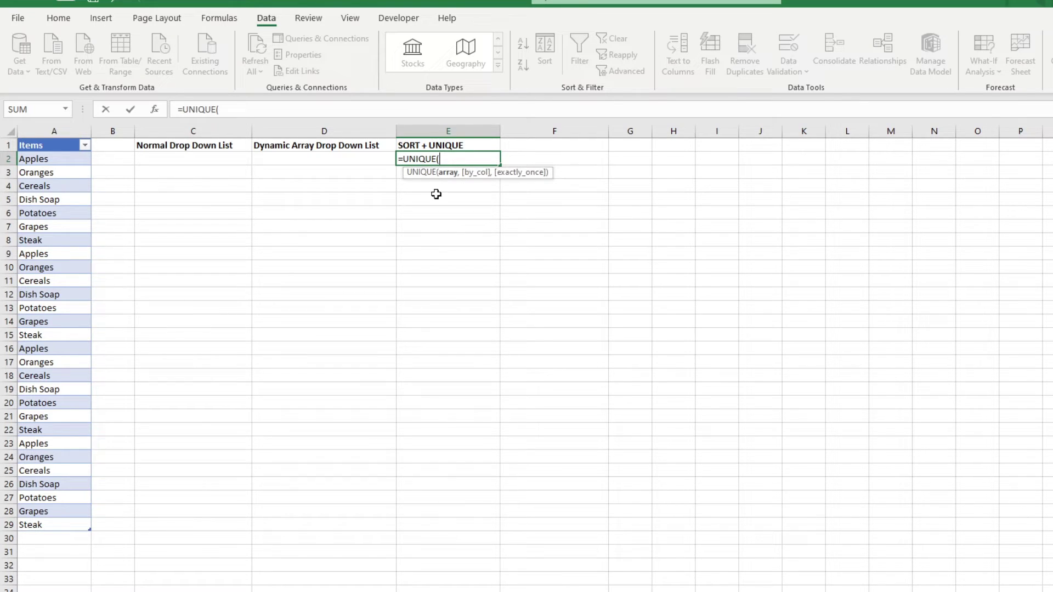
{"action": "left_click_drag", "start_coordinate": [28, 159], "coordinate": [92, 520]}
{"action": "key", "text": "Return"}
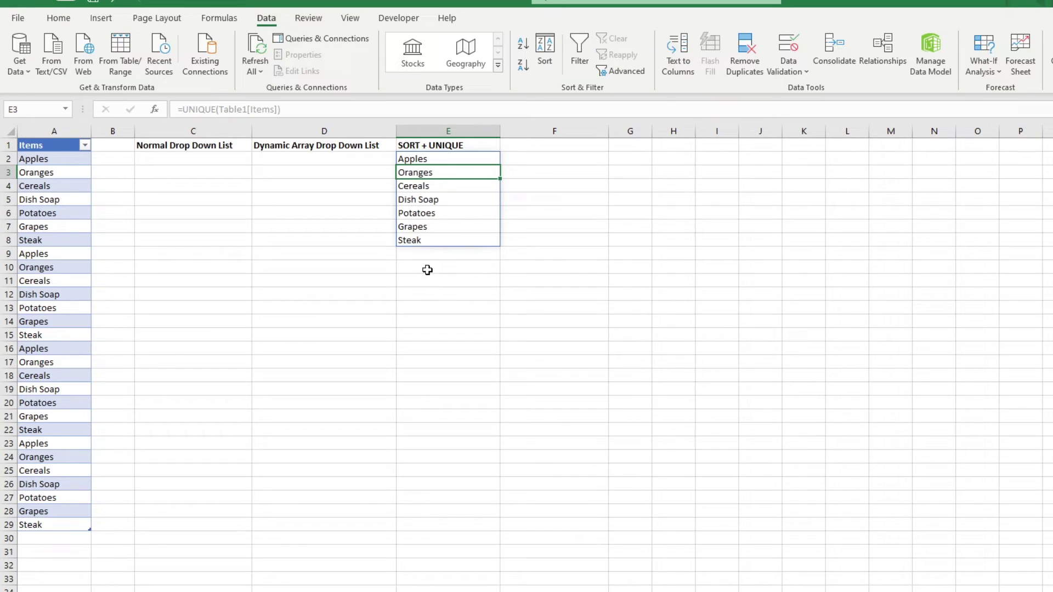
- Inspect the spilled cells E2:E8, Apples through Steak, and E2's formula
{"action": "left_click", "coordinate": [432, 241]}
{"action": "left_click", "coordinate": [441, 160]}
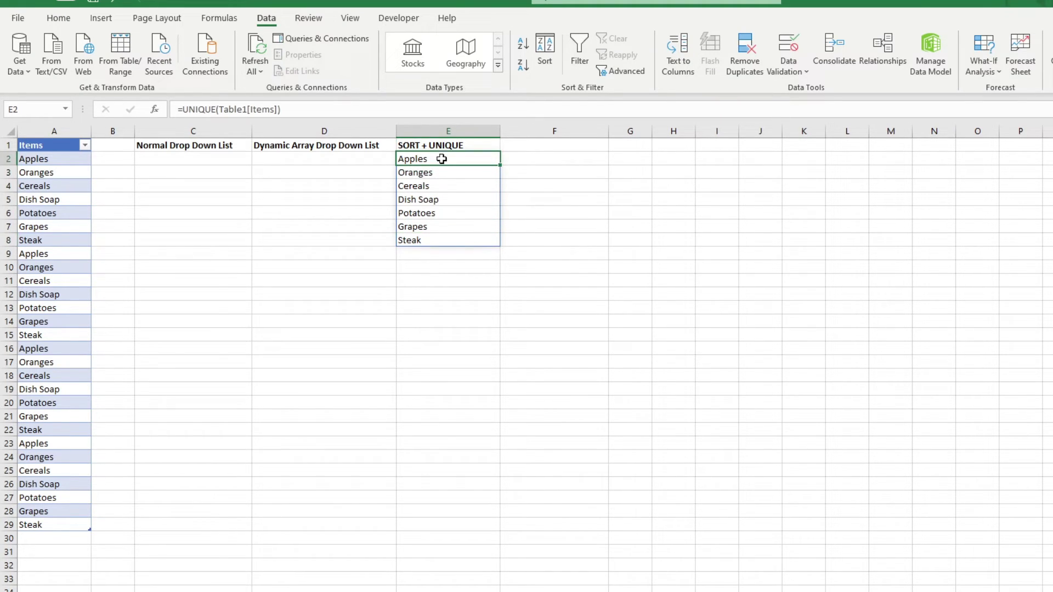
{"action": "left_click", "coordinate": [439, 173]}
{"action": "left_click", "coordinate": [437, 186]}
{"action": "left_click", "coordinate": [437, 199]}
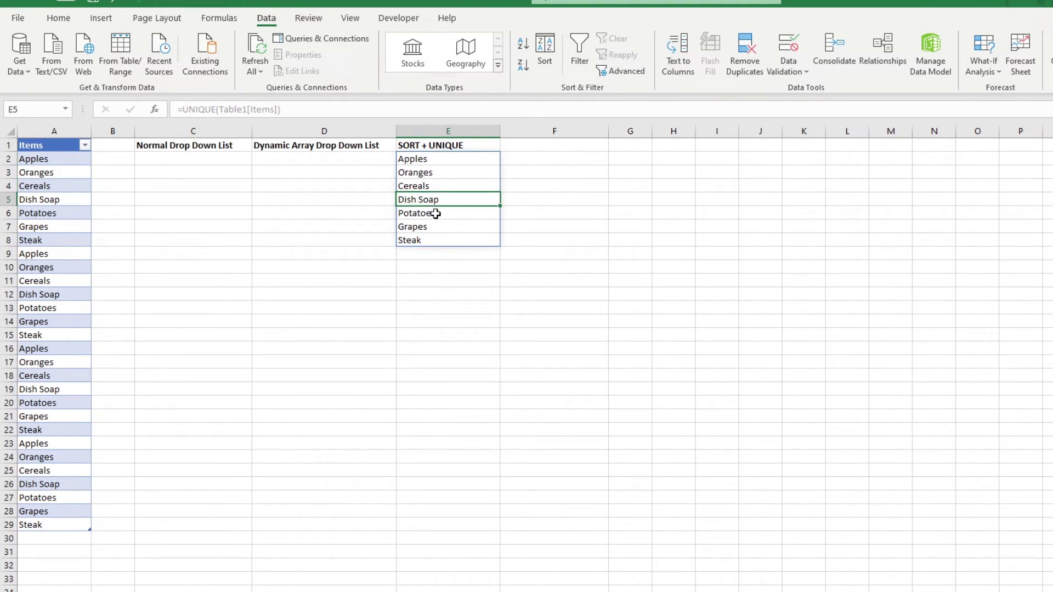
{"action": "left_click", "coordinate": [434, 214]}
{"action": "left_click", "coordinate": [432, 228]}
{"action": "left_click", "coordinate": [431, 240]}
{"action": "left_click", "coordinate": [417, 277]}
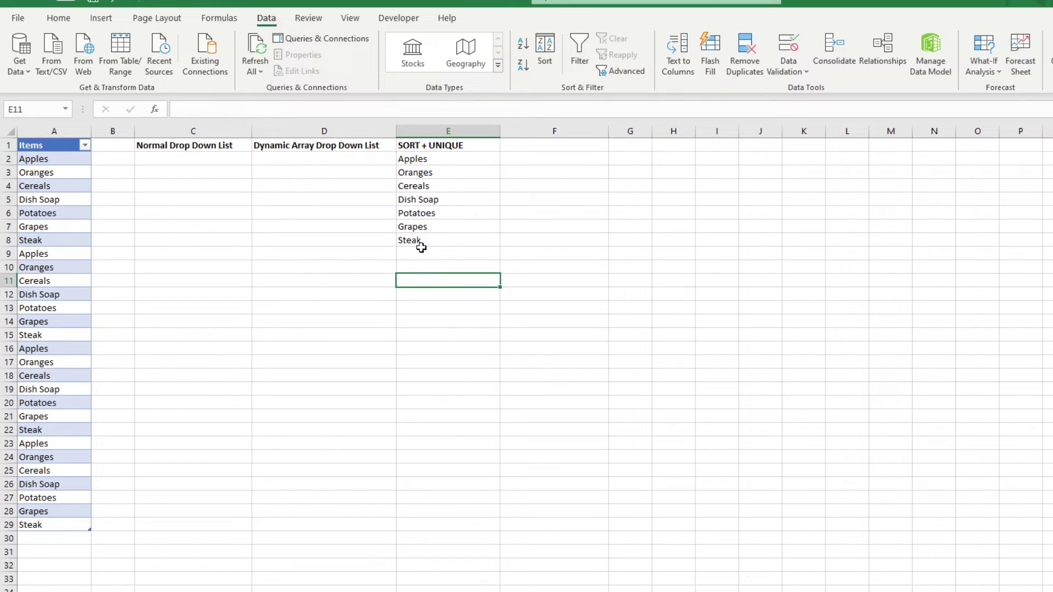
{"action": "left_click", "coordinate": [440, 159]}
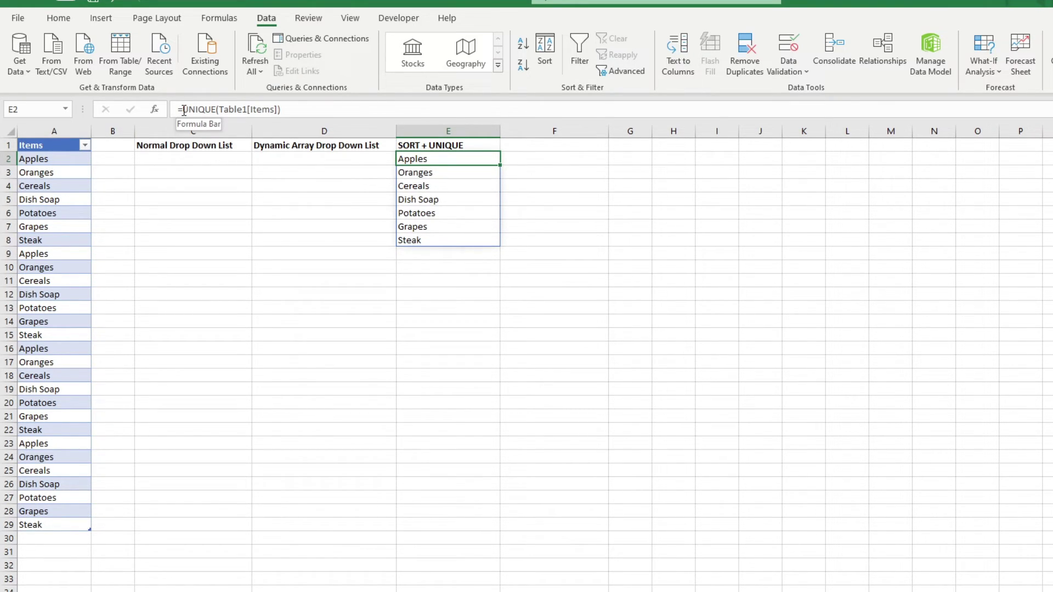
- Change E2's formula to =SORT(UNIQUE(Table1[Items])) so the items sort alphabetically
{"action": "left_click", "coordinate": [183, 109]}
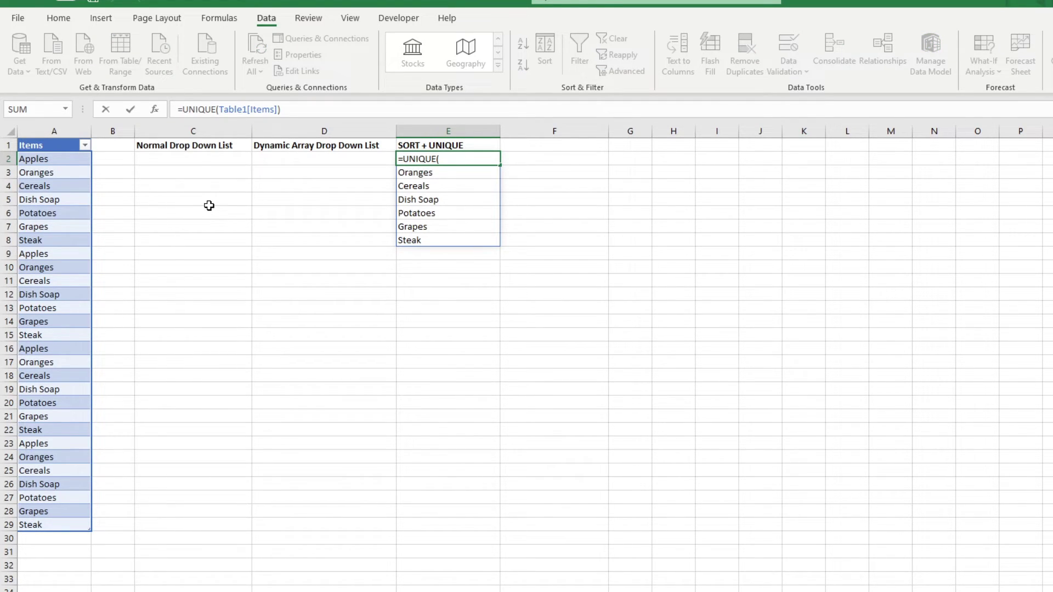
{"action": "type", "text": "SORT"}
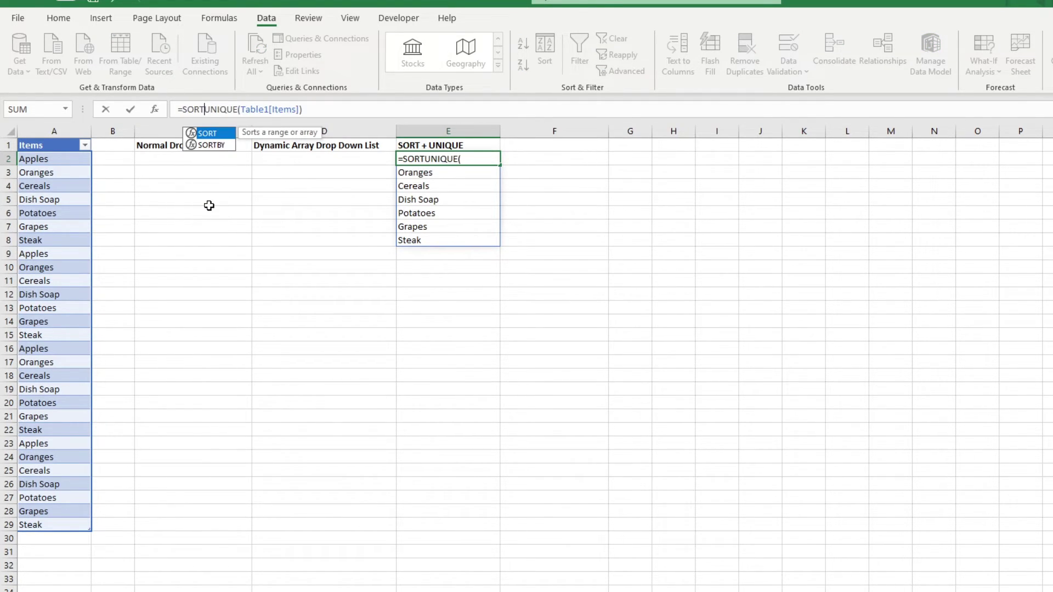
{"action": "type", "text": "("}
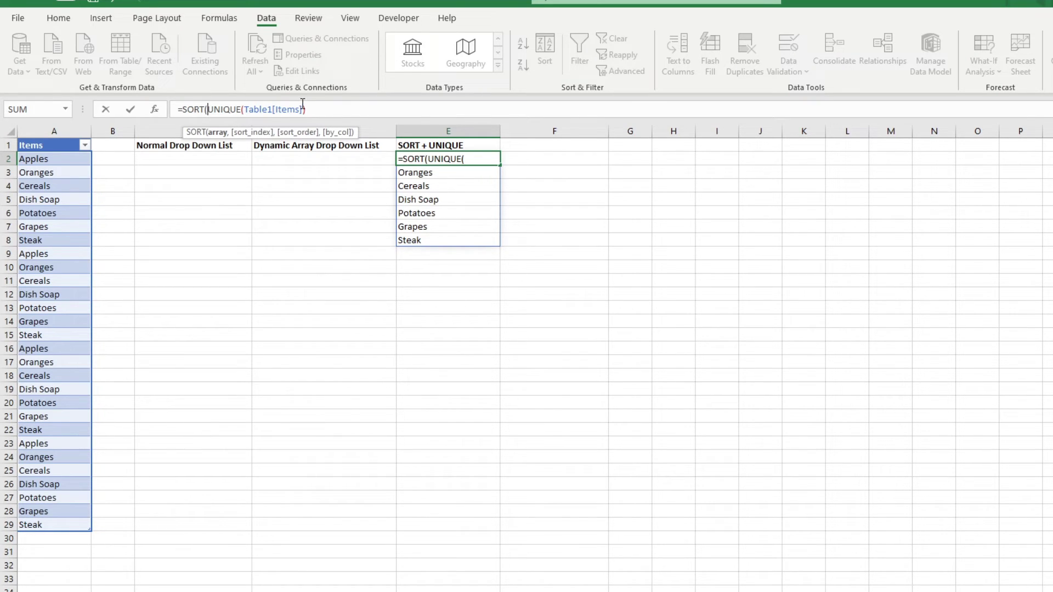
{"action": "left_click", "coordinate": [316, 109]}
{"action": "type", "text": ")"}
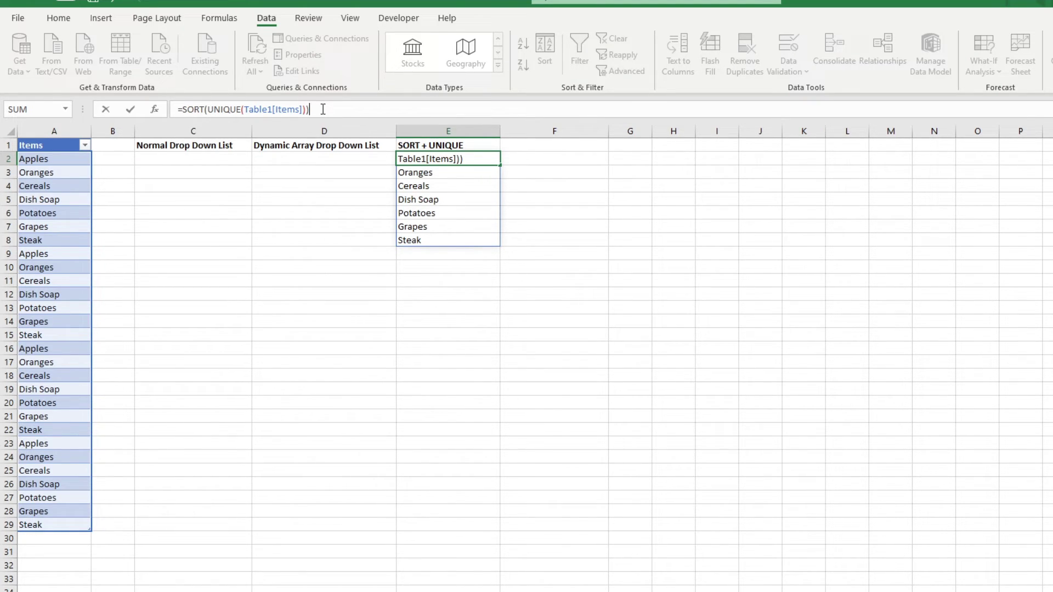
{"action": "key", "text": "Return"}
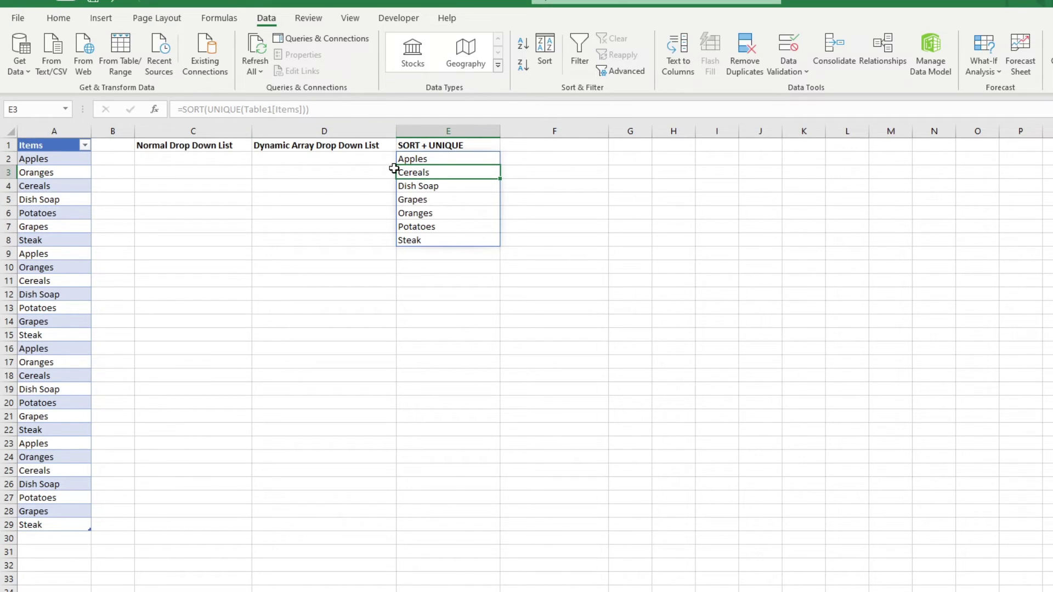
{"action": "left_click", "coordinate": [313, 242]}
{"action": "left_click", "coordinate": [289, 160]}
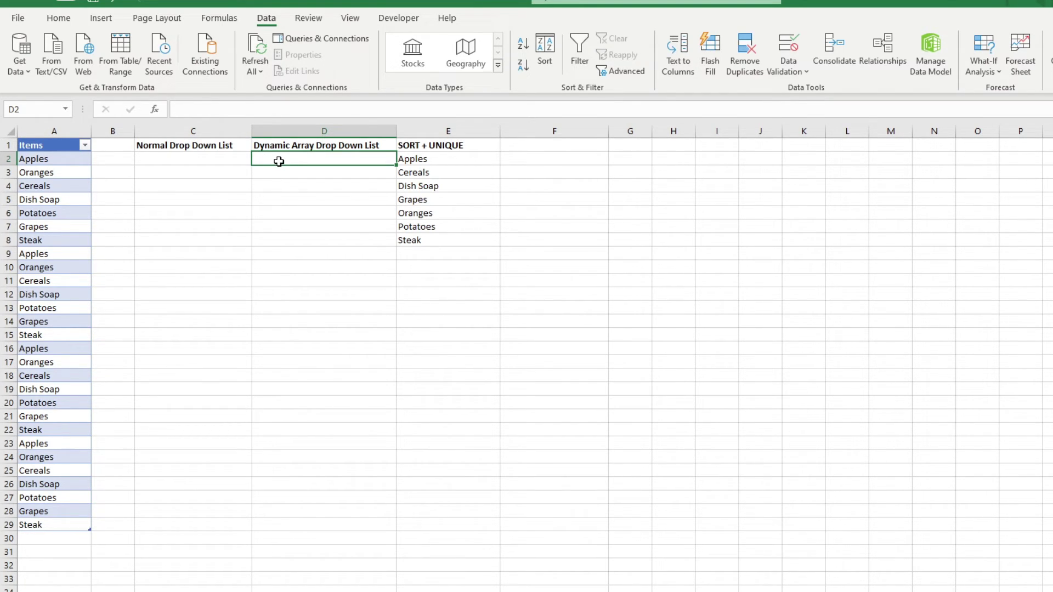
- Give D2 a List drop-down sourced from =$E$2# and check its seven items
{"action": "left_click", "coordinate": [780, 75]}
{"action": "left_click", "coordinate": [791, 95]}
{"action": "left_click", "coordinate": [639, 326]}
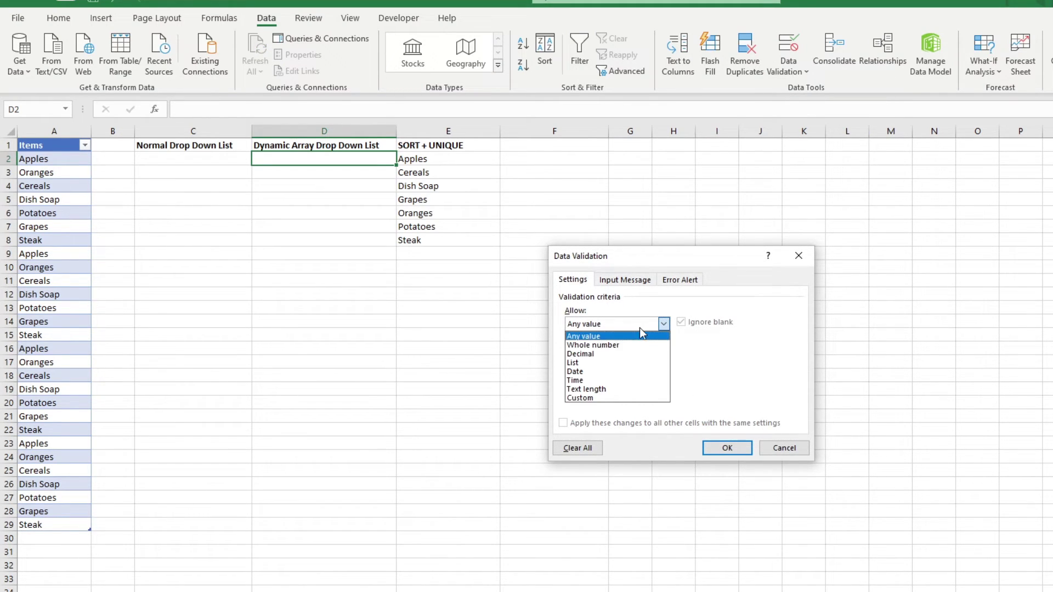
{"action": "left_click", "coordinate": [637, 359]}
{"action": "left_click", "coordinate": [628, 380]}
{"action": "left_click", "coordinate": [435, 160]}
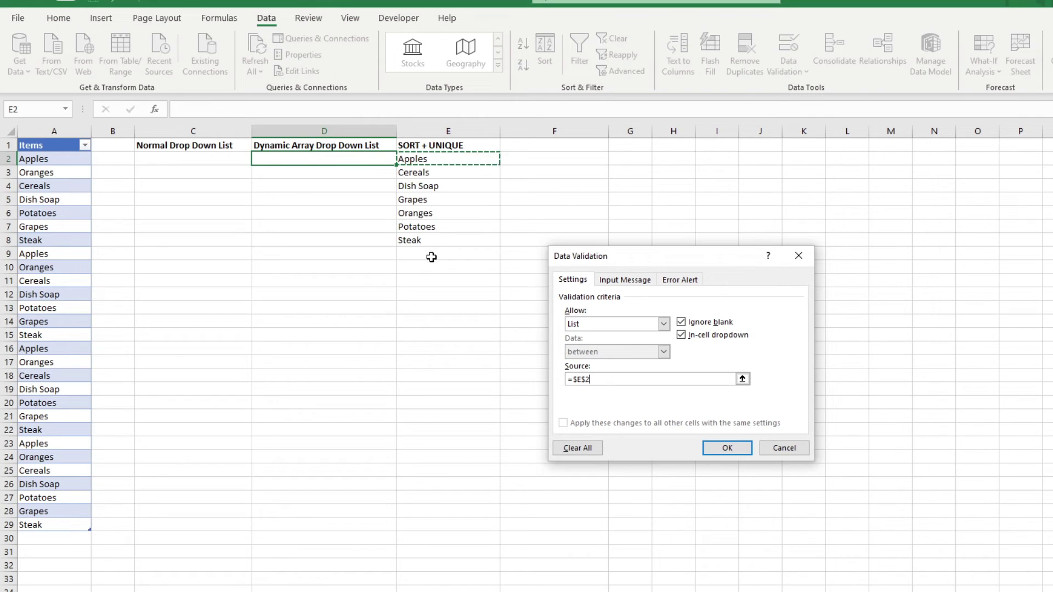
{"action": "type", "text": "#"}
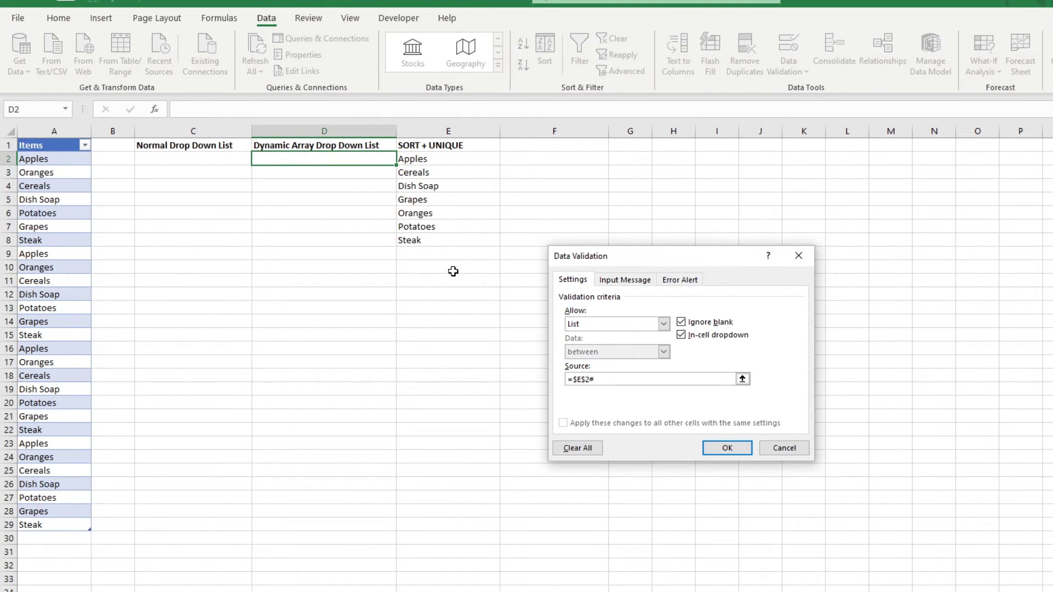
{"action": "left_click", "coordinate": [744, 453]}
{"action": "left_click", "coordinate": [403, 159]}
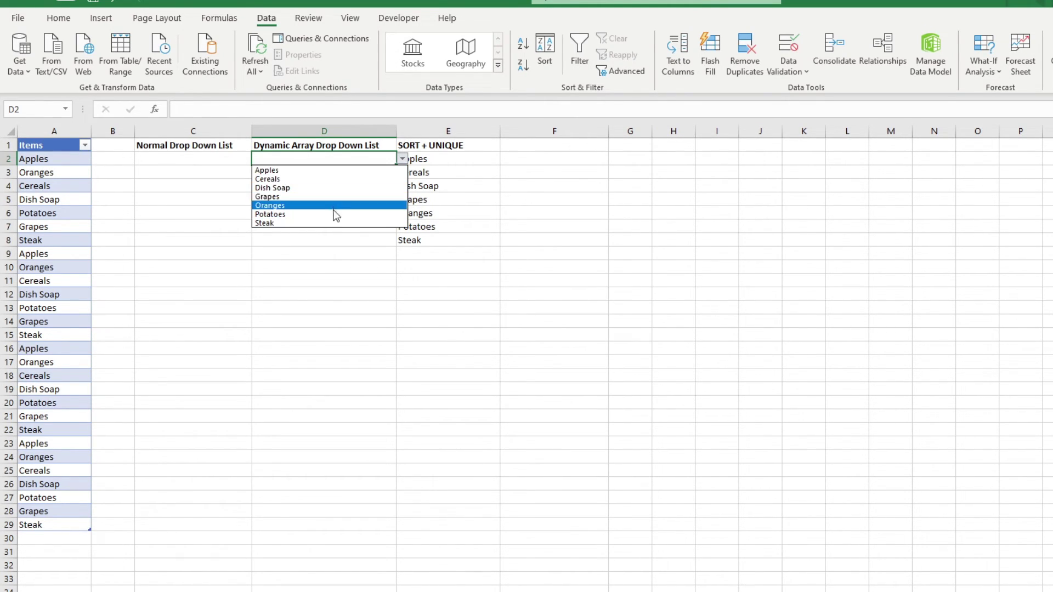
{"action": "left_click", "coordinate": [318, 261]}
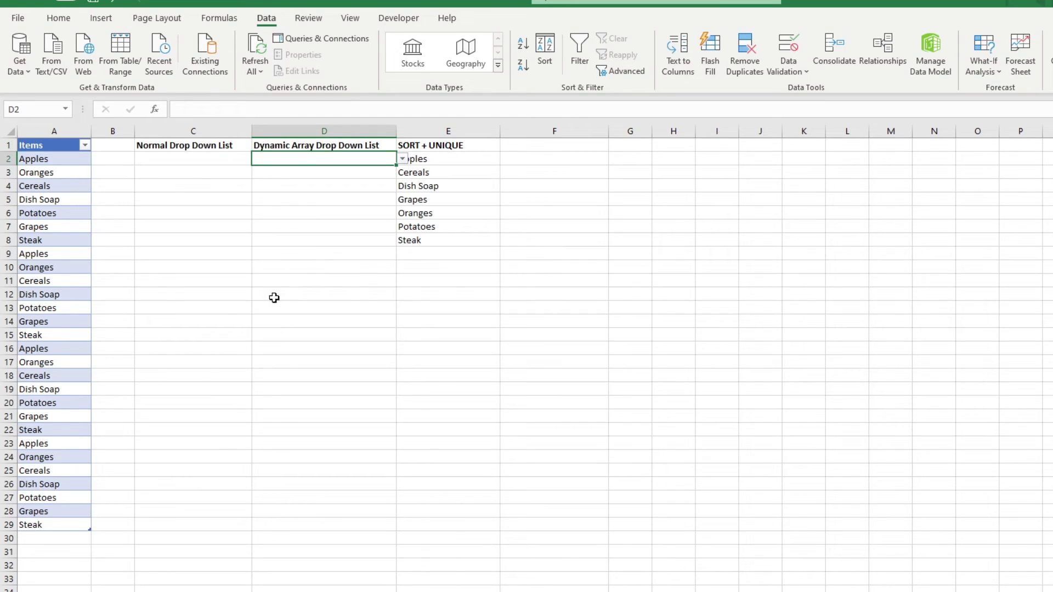
- Enter Pork in A30 and Veal in A31 to extend the Items table
{"action": "left_click", "coordinate": [85, 538]}
{"action": "type", "text": "Pork"}
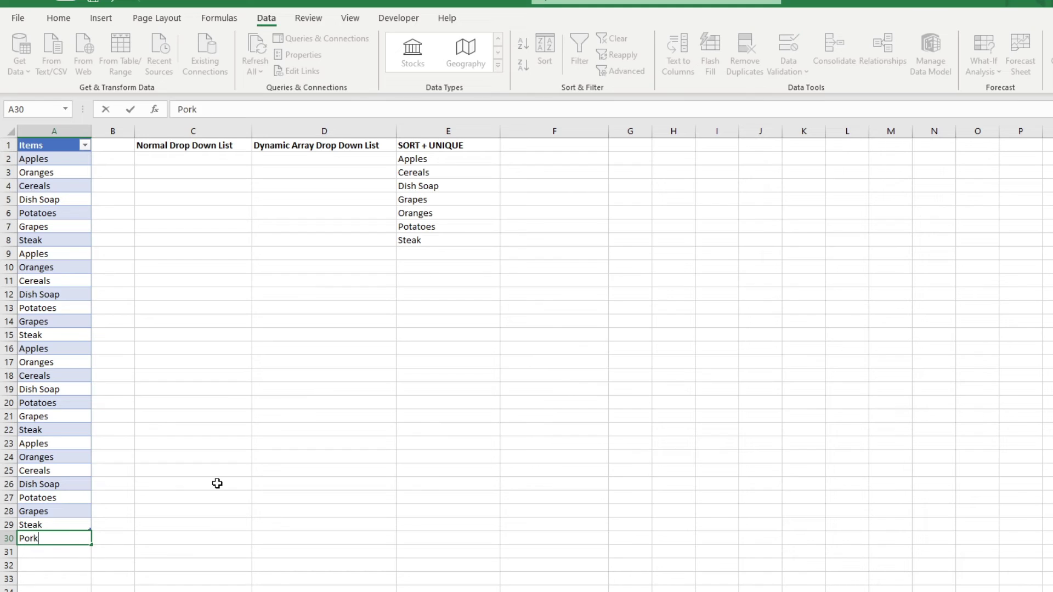
{"action": "key", "text": "Return"}
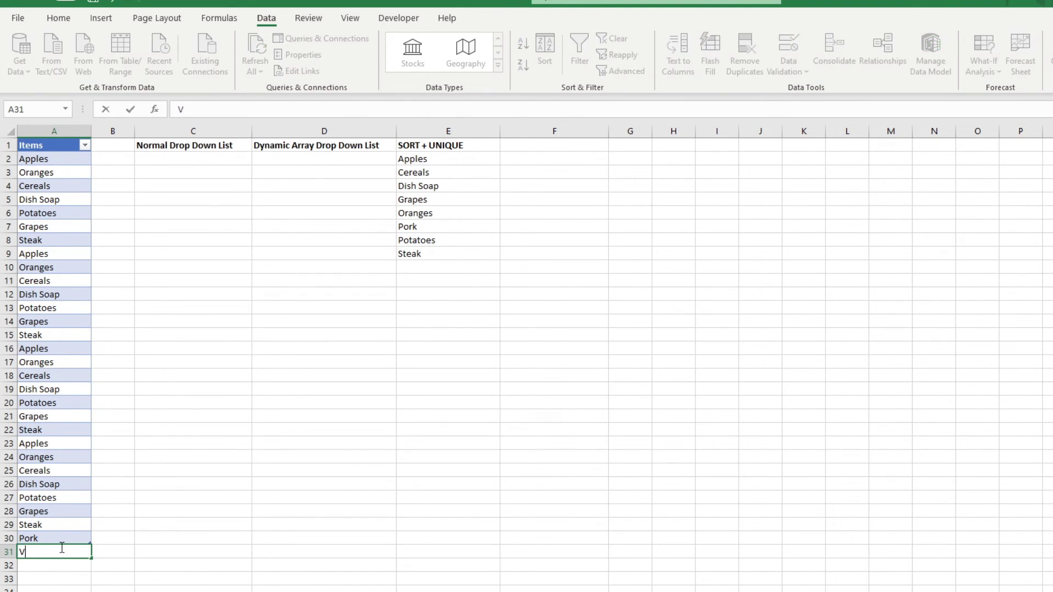
{"action": "type", "text": "Veal"}
{"action": "key", "text": "Return"}
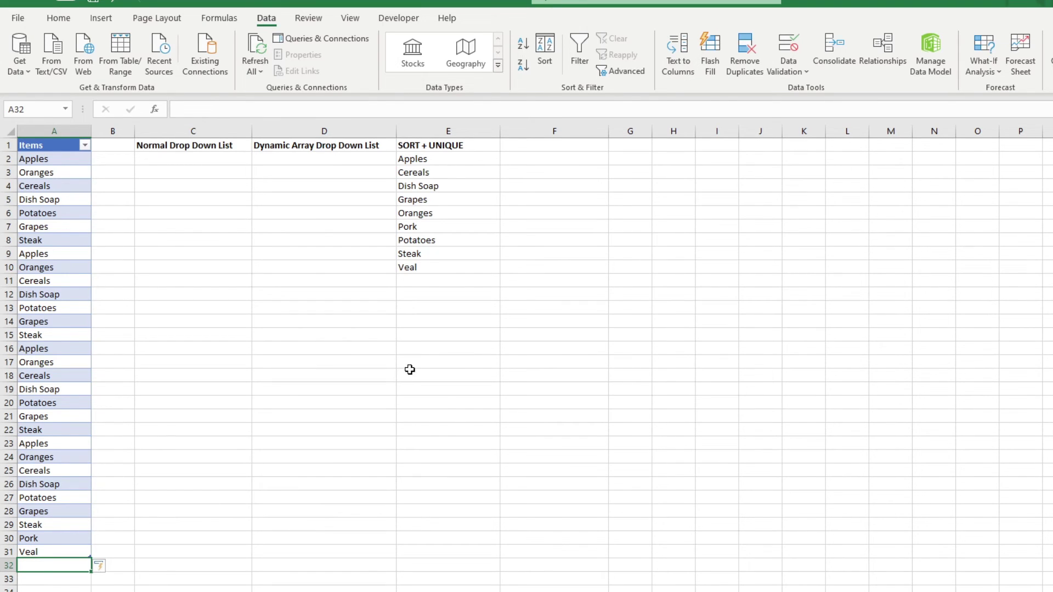